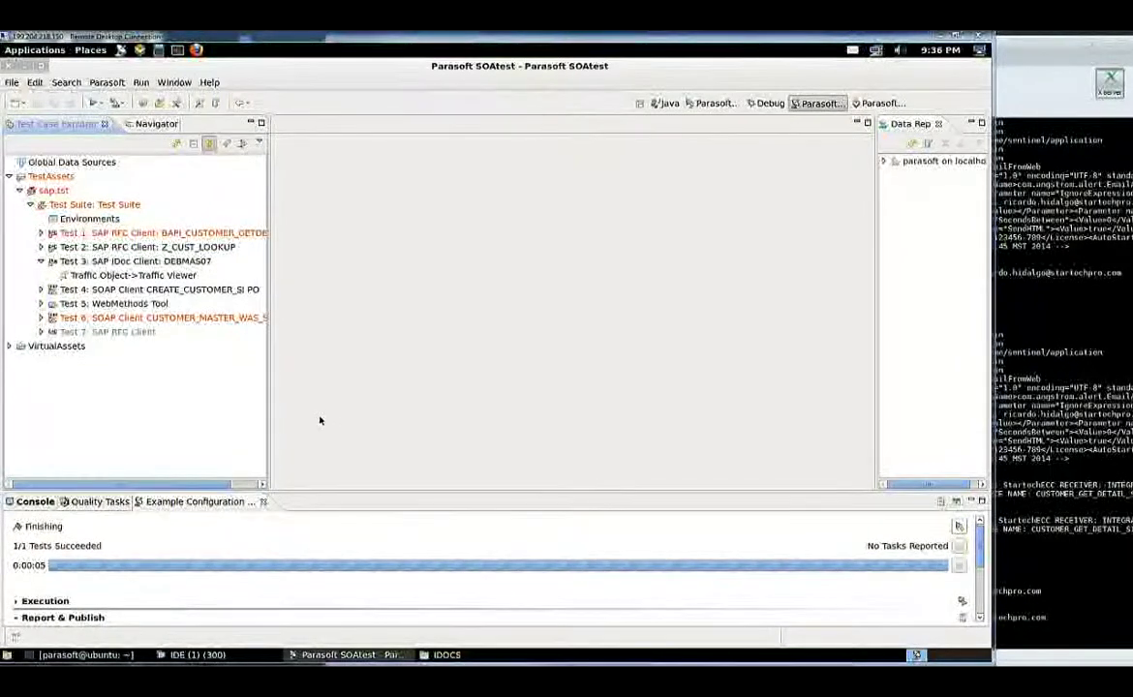
Bring up the IDOCS folder window and open DEBMAS07.xml with the Text Editor
click(440, 655)
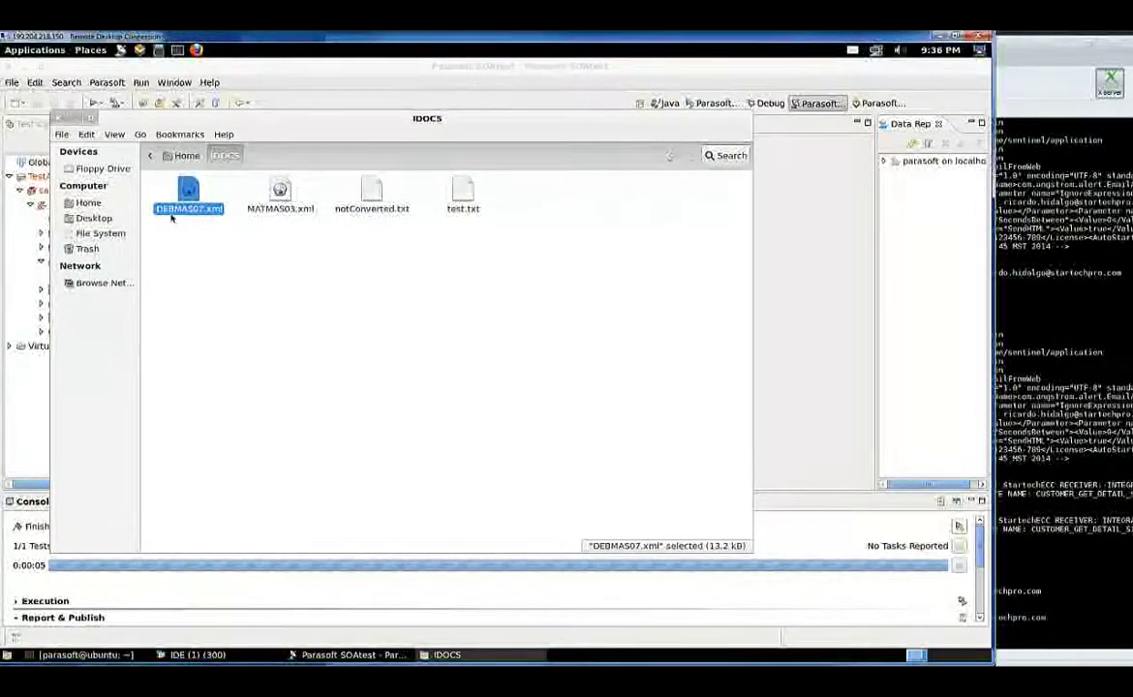
right_click(184, 208)
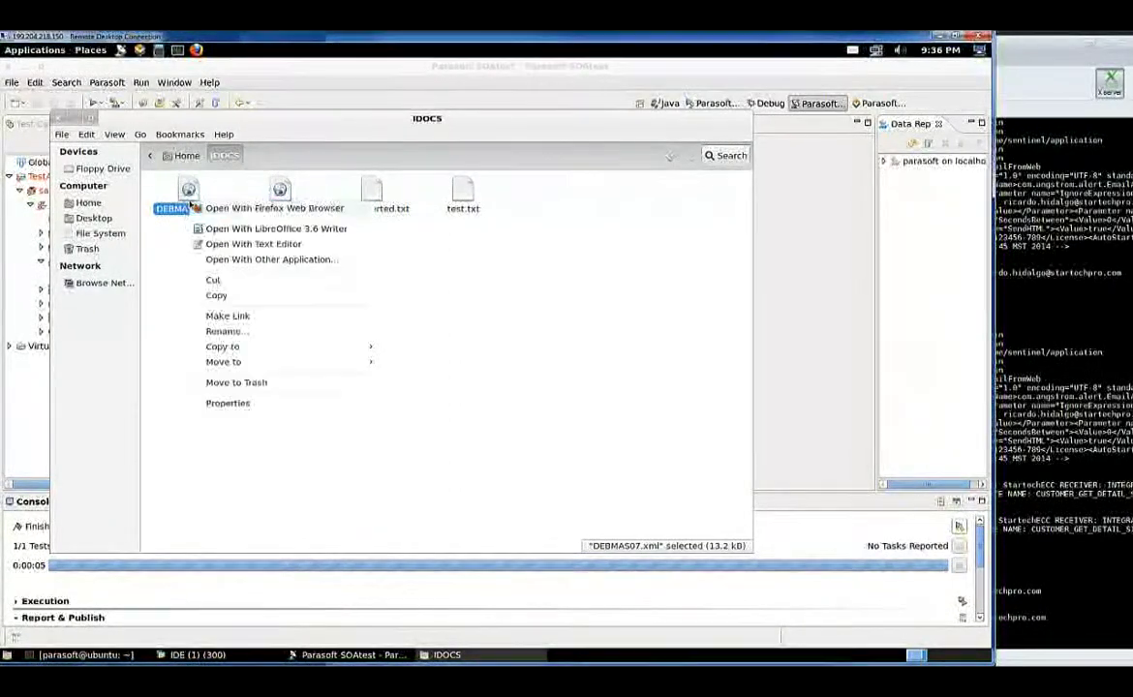
click(226, 245)
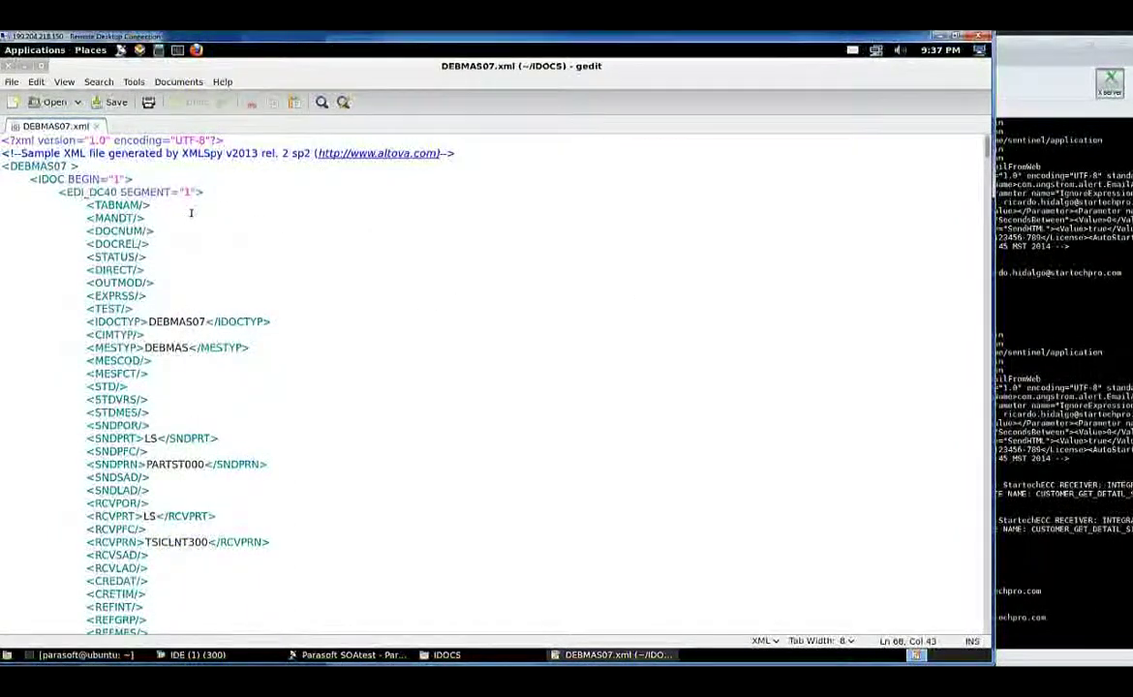
scroll(191, 213, down, 2)
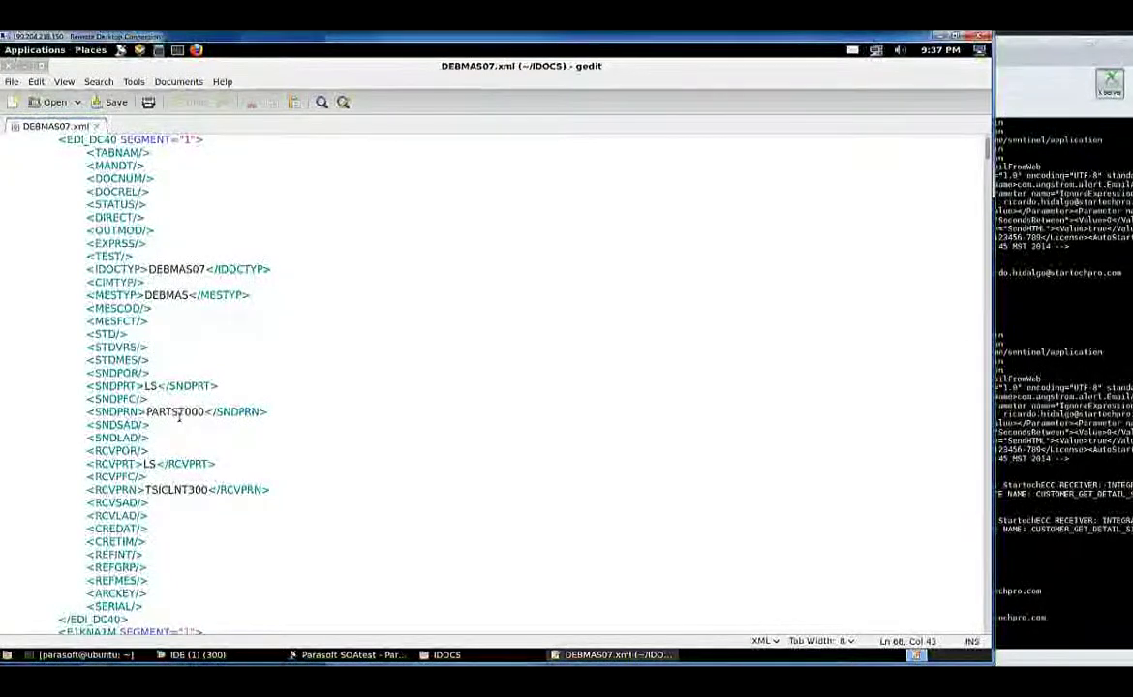
scroll(179, 423, down, 3)
scroll(170, 469, down, 3)
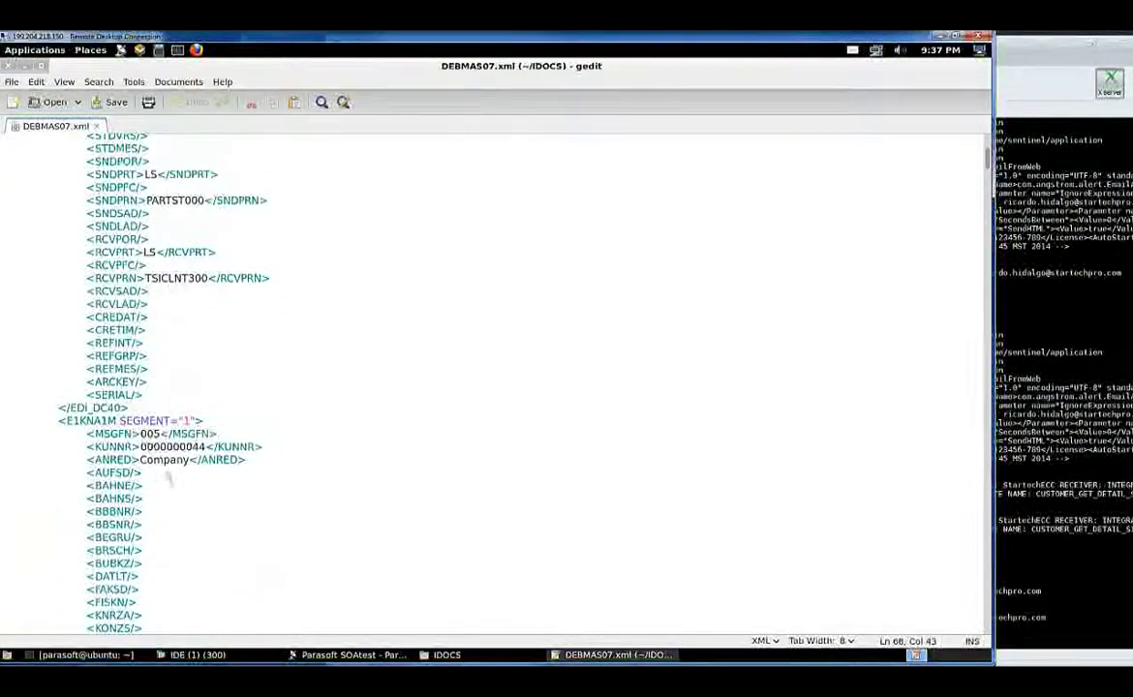
scroll(172, 450, down, 2)
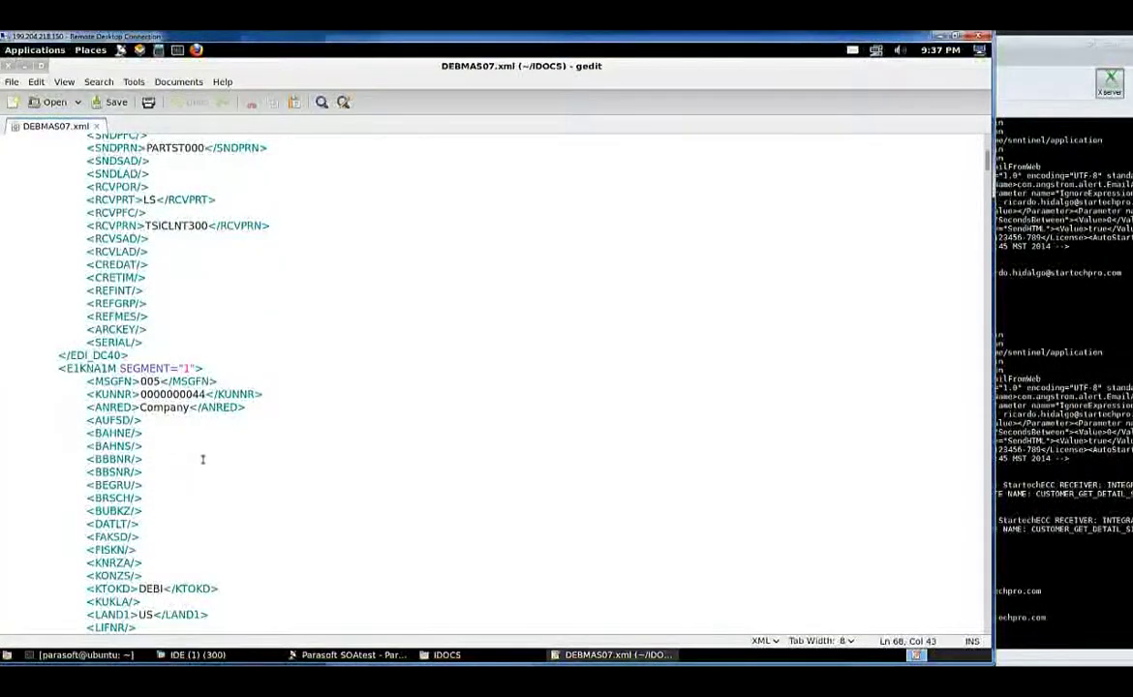
scroll(201, 470, down, 3)
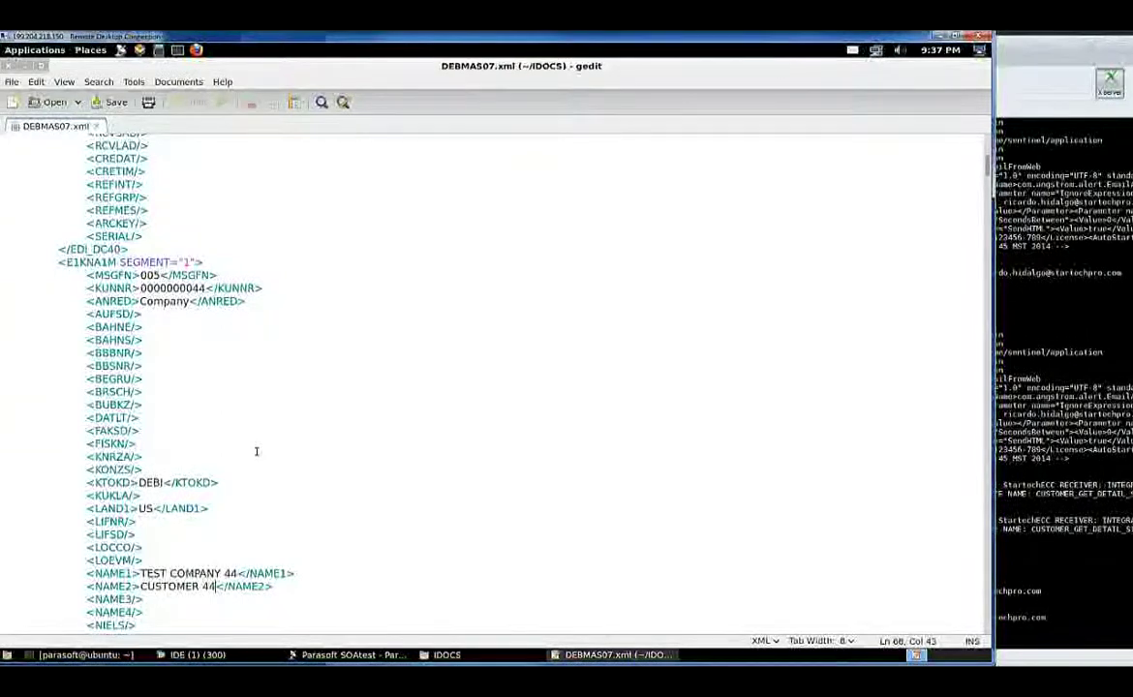
scroll(256, 451, down, 15)
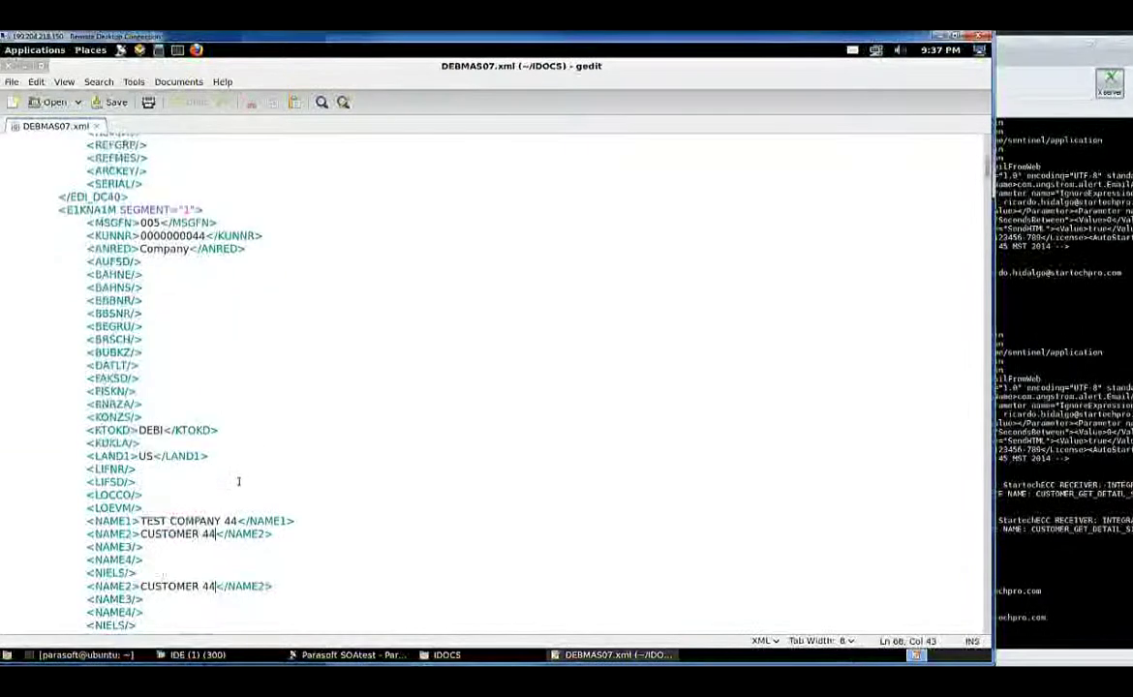
scroll(233, 508, down, 7)
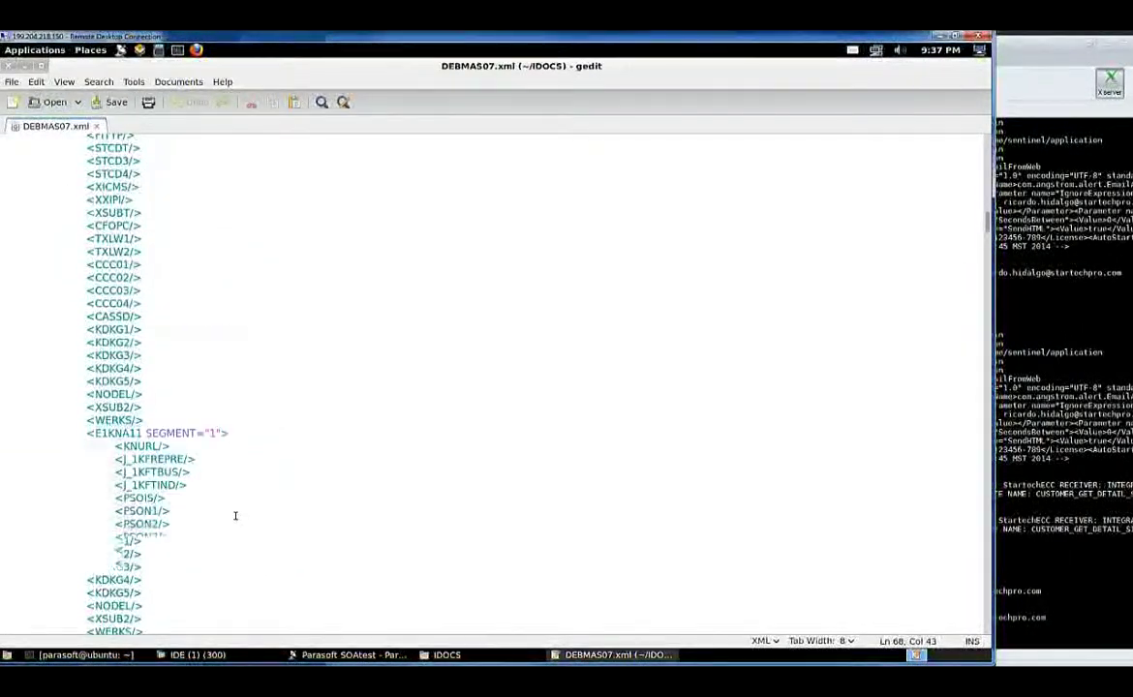
scroll(235, 513, down, 10)
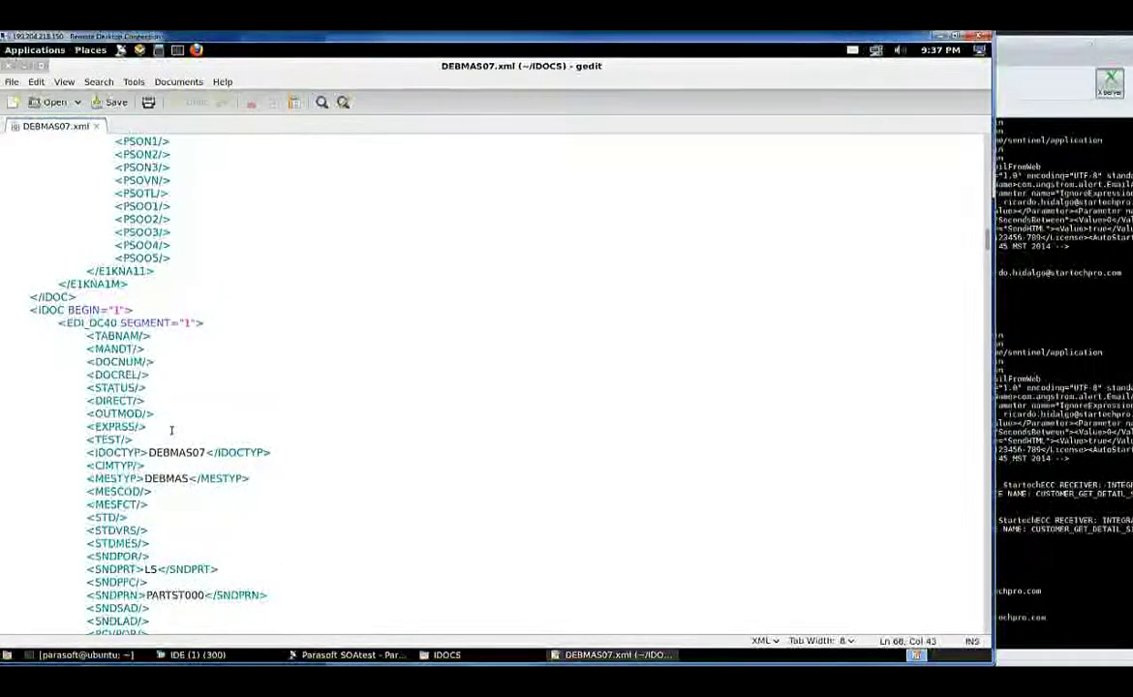
scroll(243, 418, up, 15)
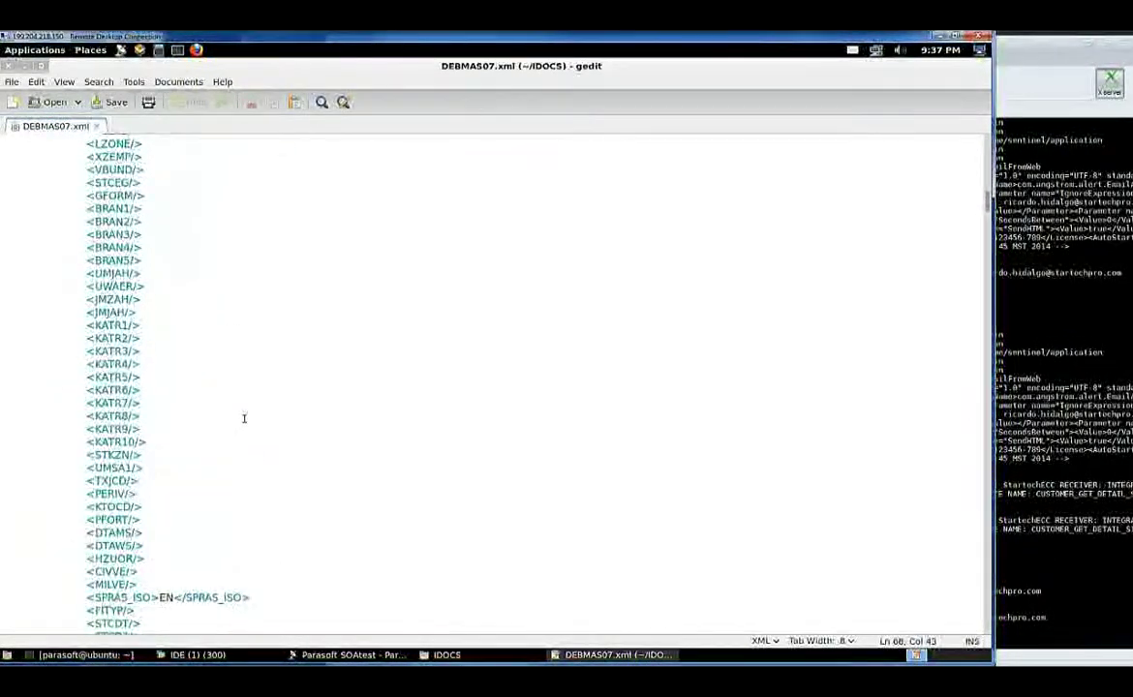
scroll(244, 418, up, 14)
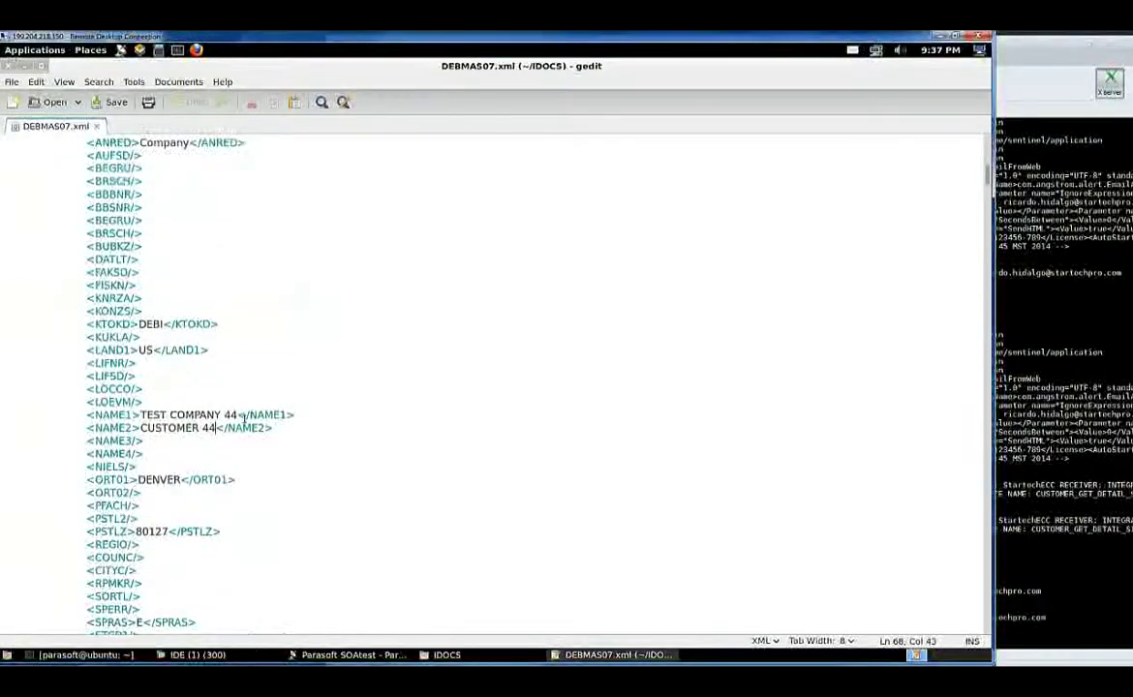
scroll(244, 418, up, 8)
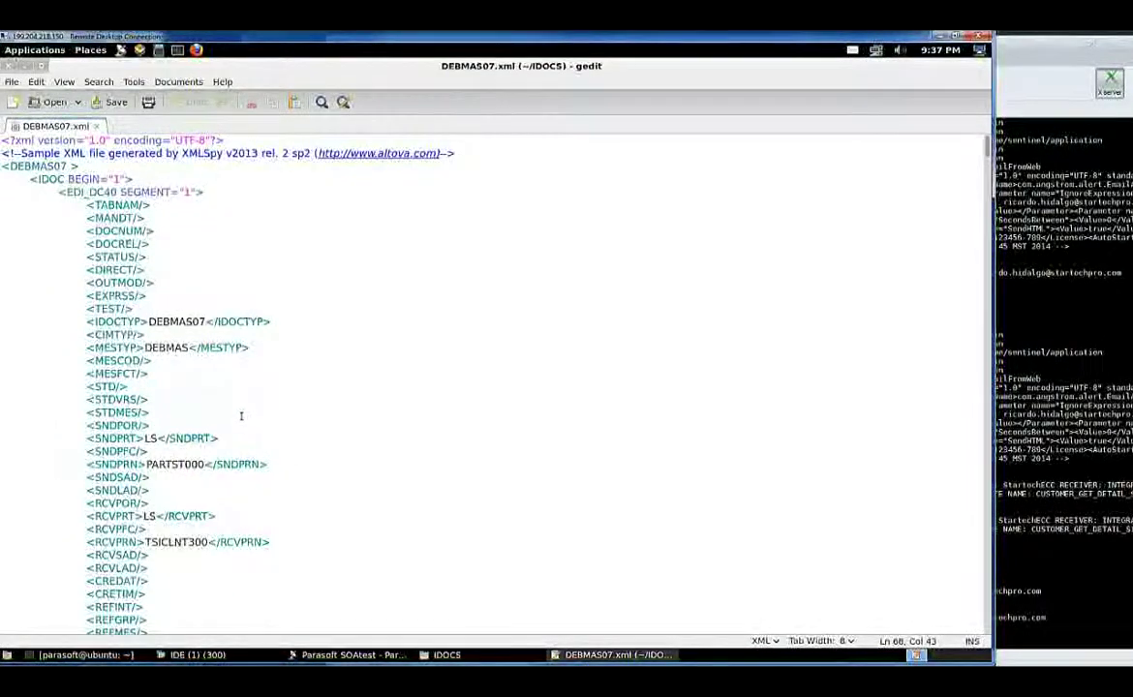
scroll(242, 418, down, 3)
scroll(242, 418, down, 8)
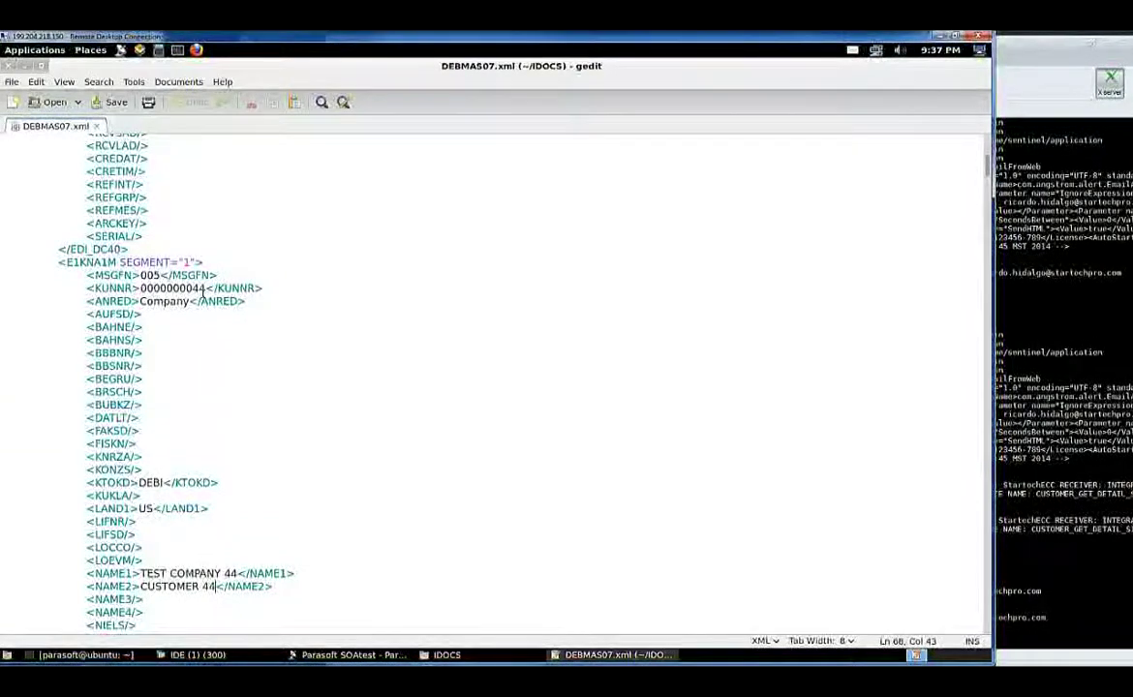
Replace 44 with 66 in the KUNNR customer number and the TEST COMPANY name line
drag(206, 287, 192, 289)
text(66)
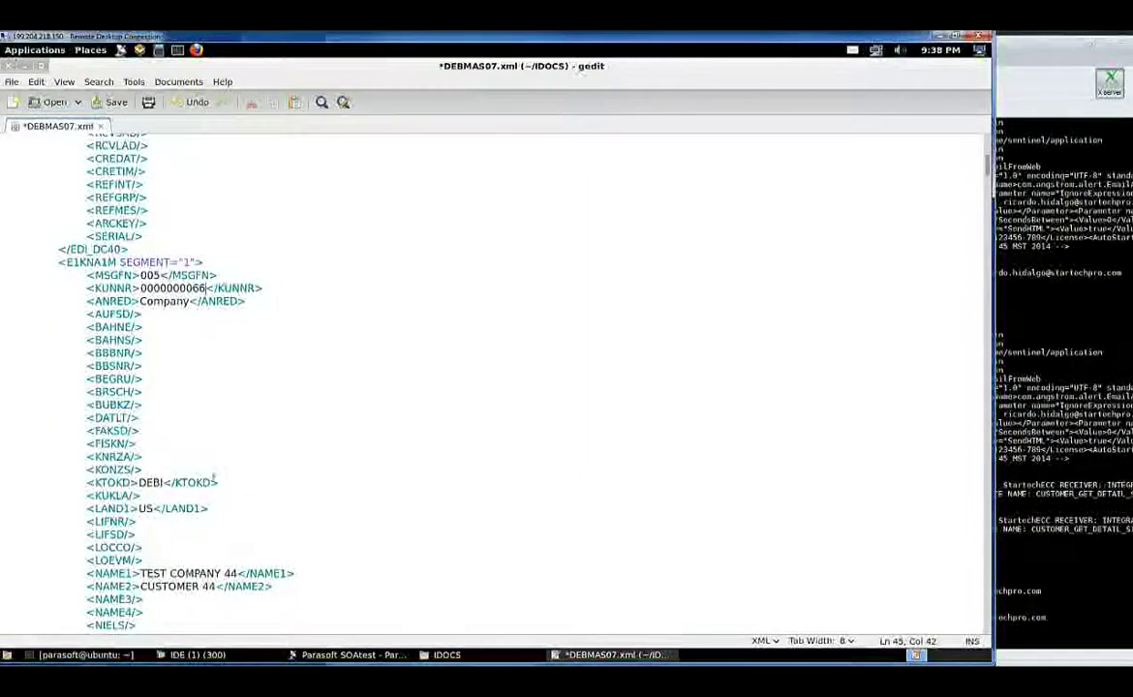
scroll(222, 368, down, 1)
scroll(220, 367, down, 1)
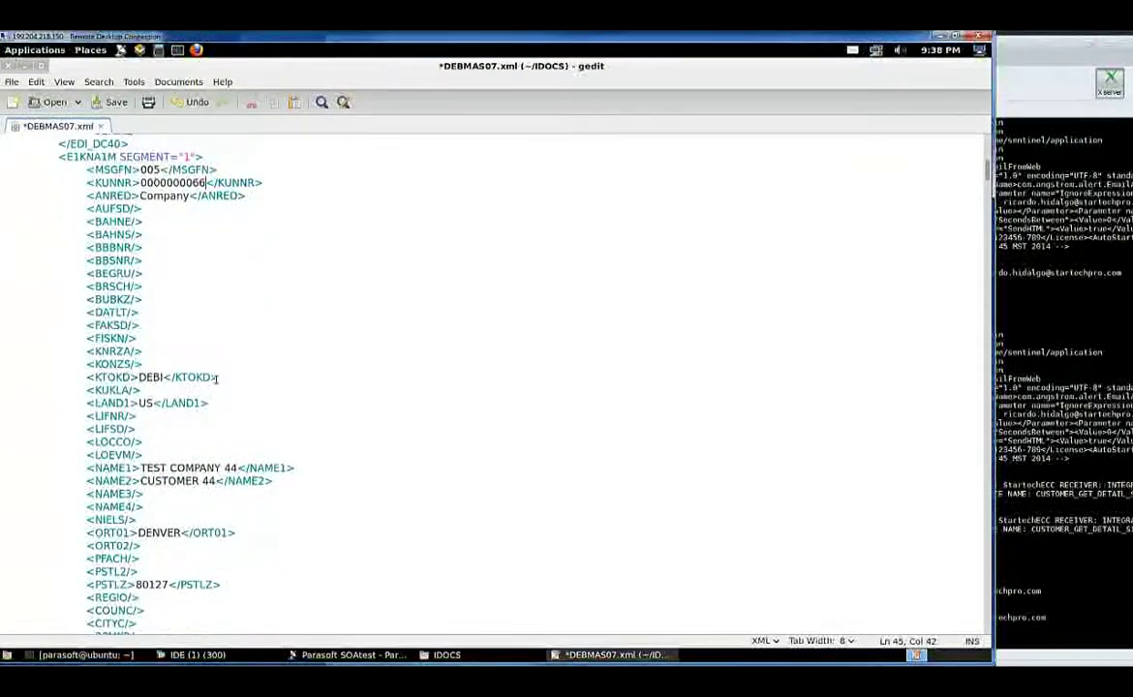
scroll(221, 360, down, 3)
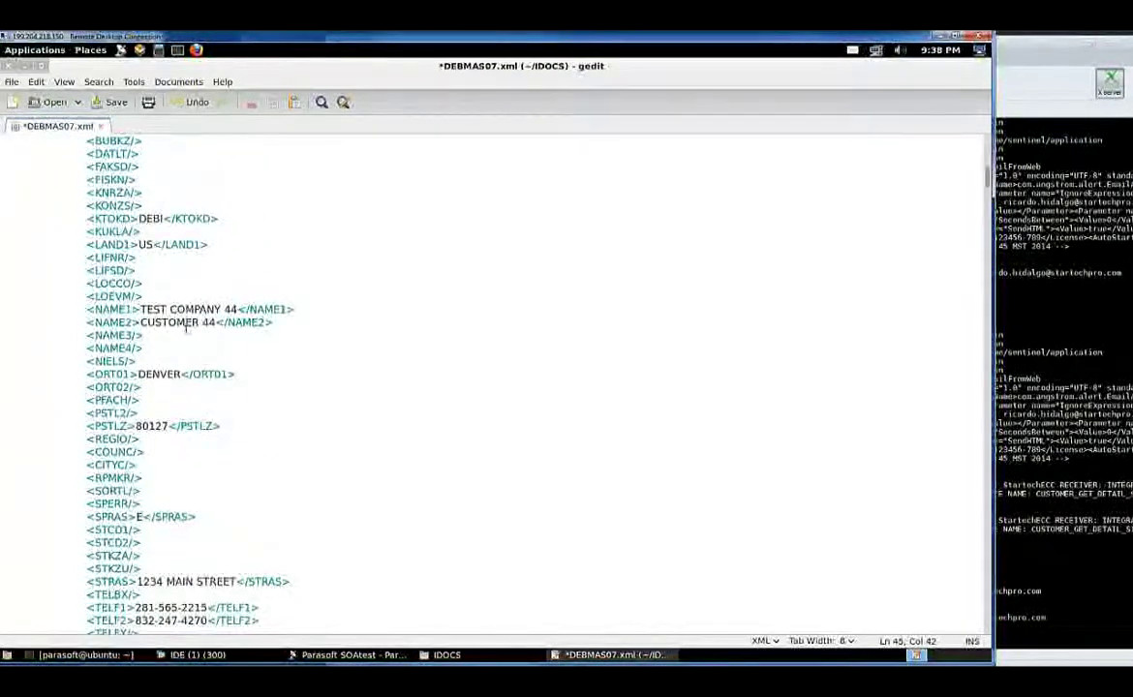
click(227, 309)
double_click(230, 309)
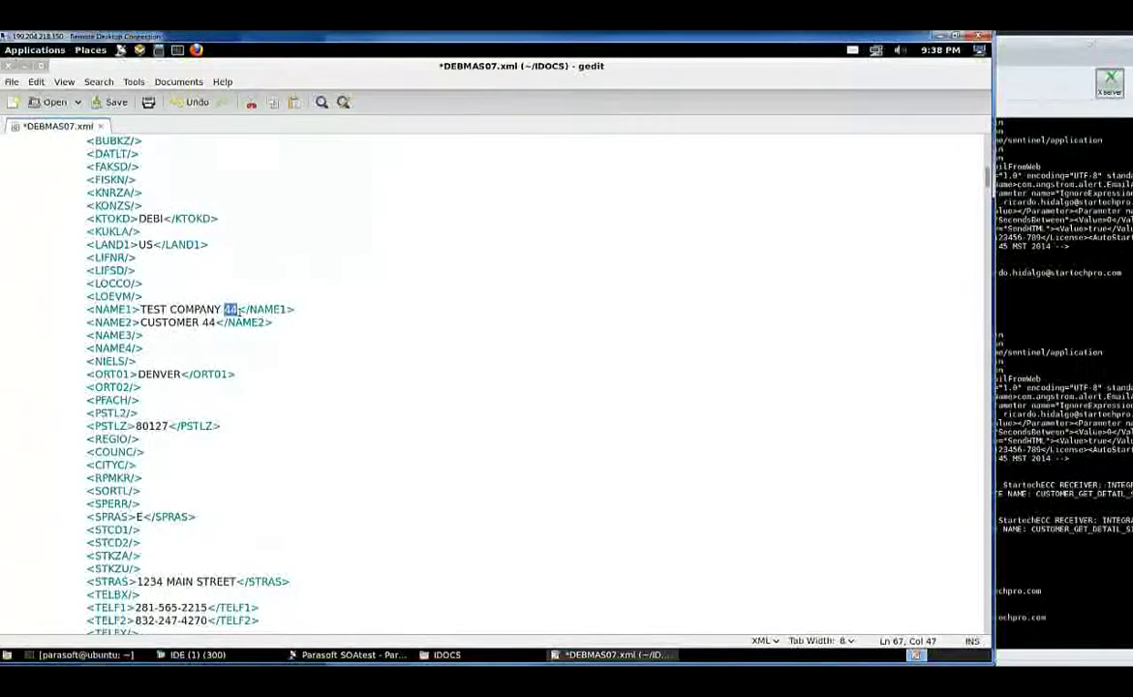
text(66)
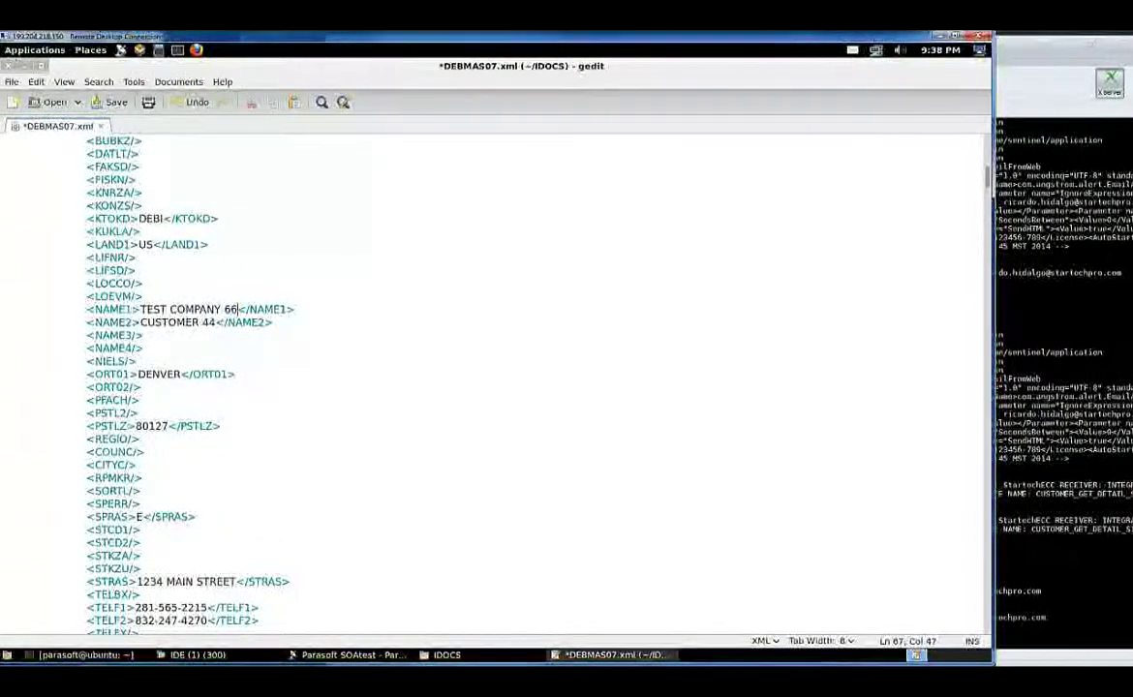
Select the 44 in the CUSTOMER name line, then save DEBMAS07.xml
double_click(210, 323)
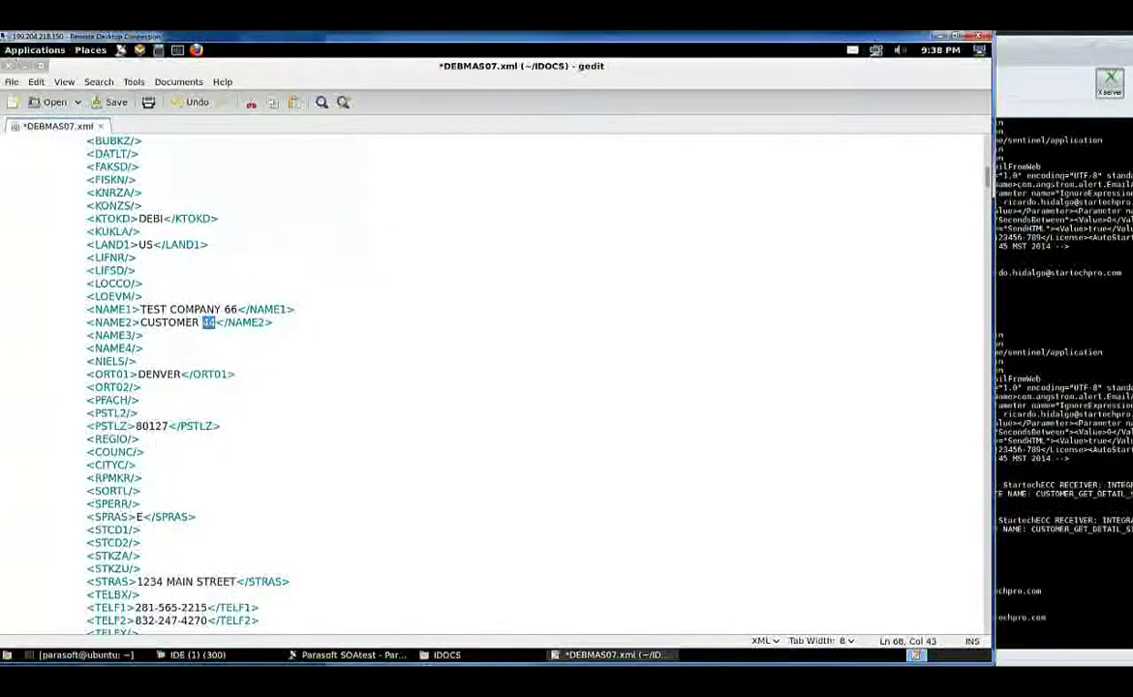
scroll(199, 339, down, 2)
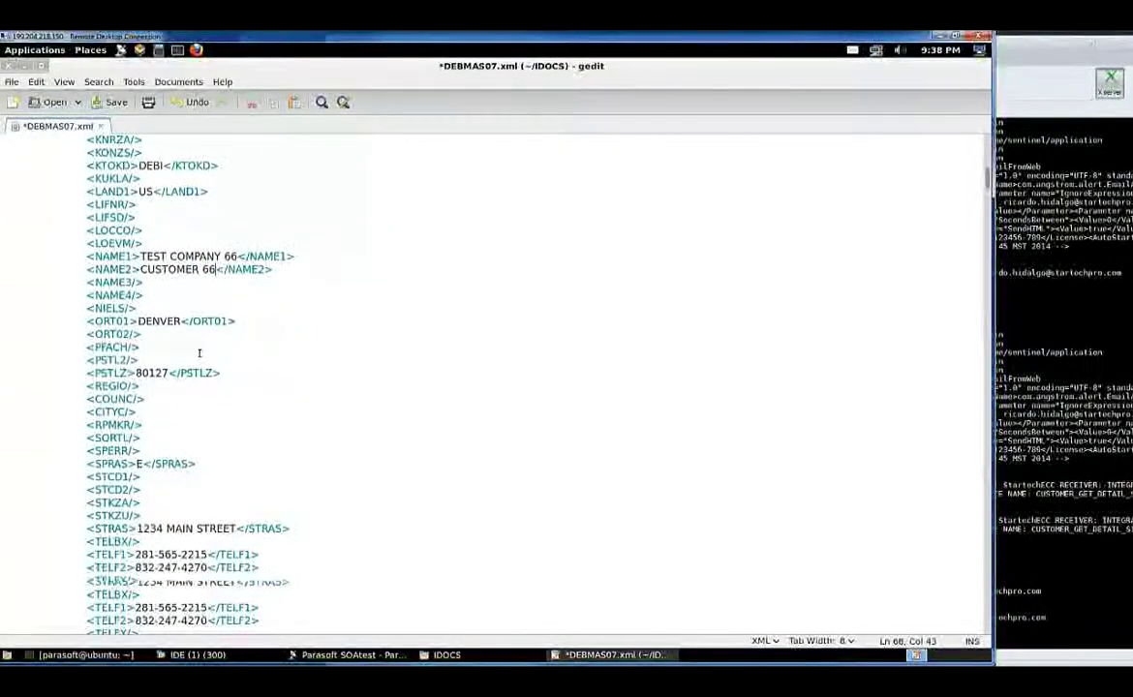
scroll(153, 370, down, 6)
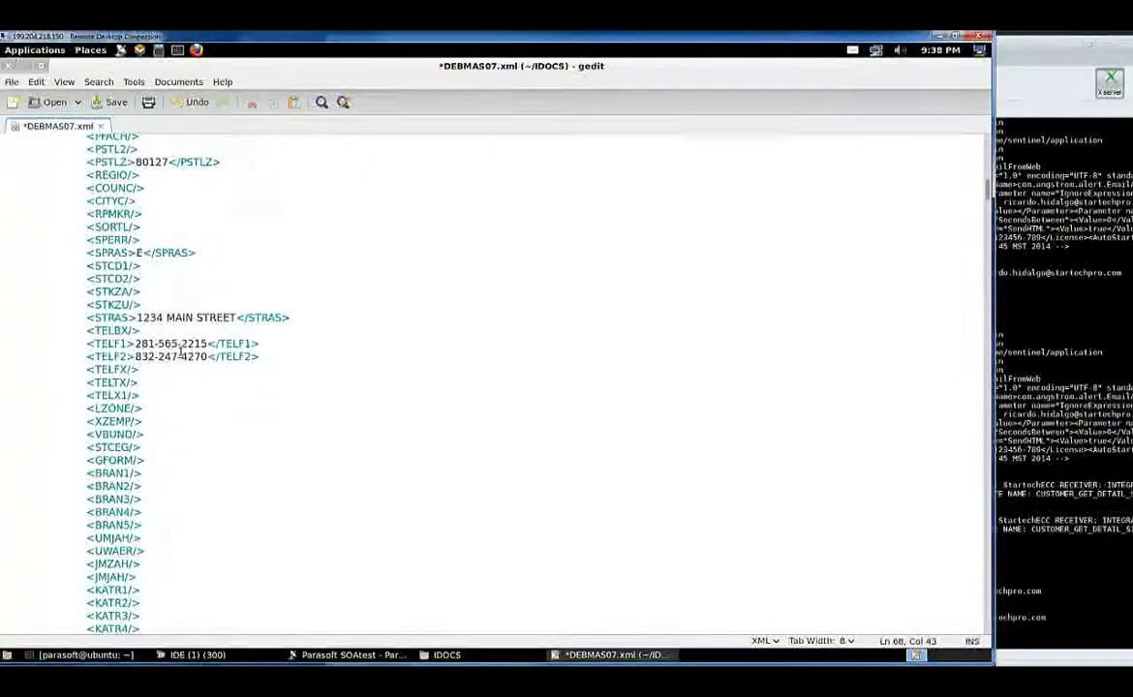
scroll(207, 358, down, 13)
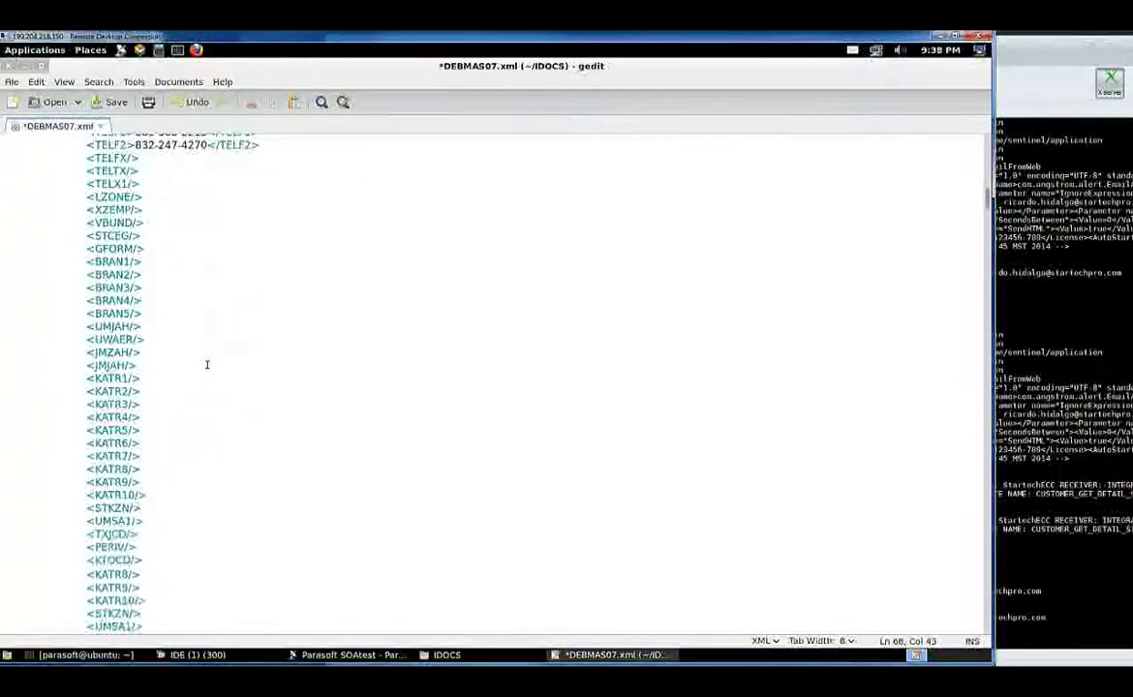
scroll(207, 366, down, 5)
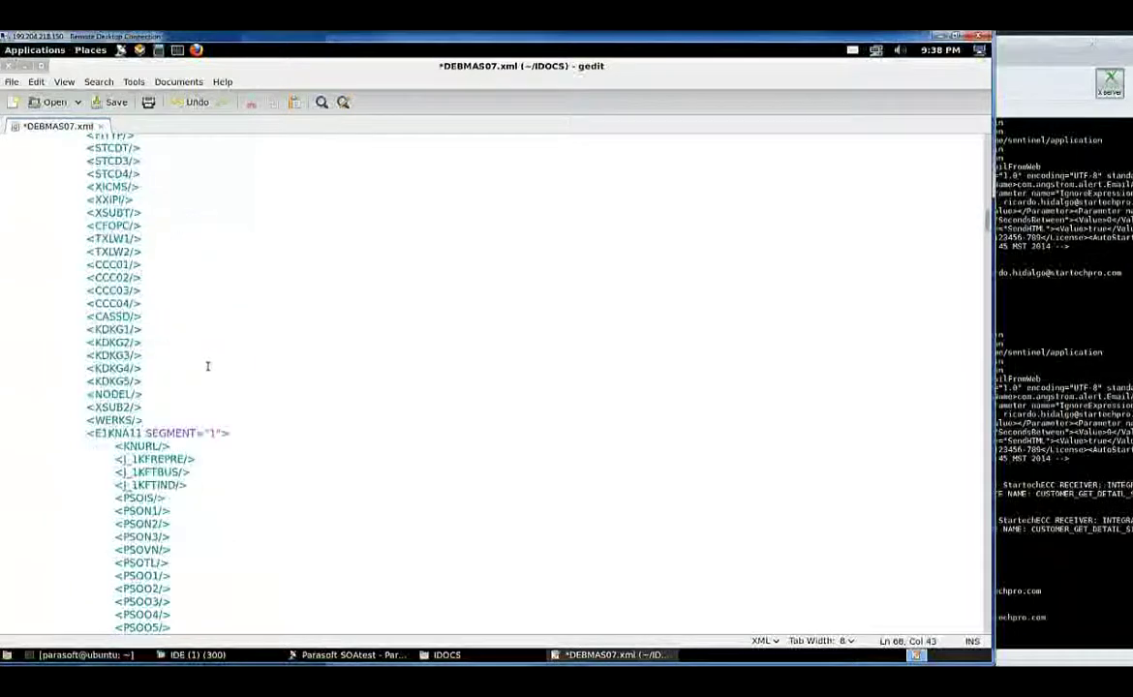
scroll(208, 366, up, 20)
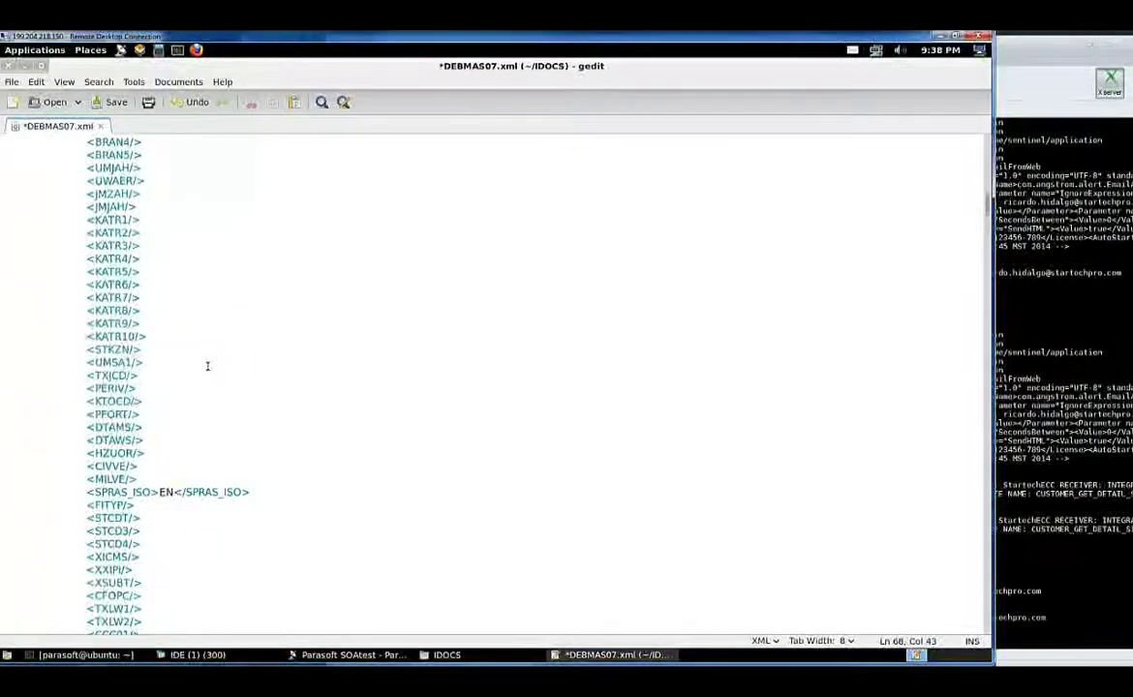
click(115, 104)
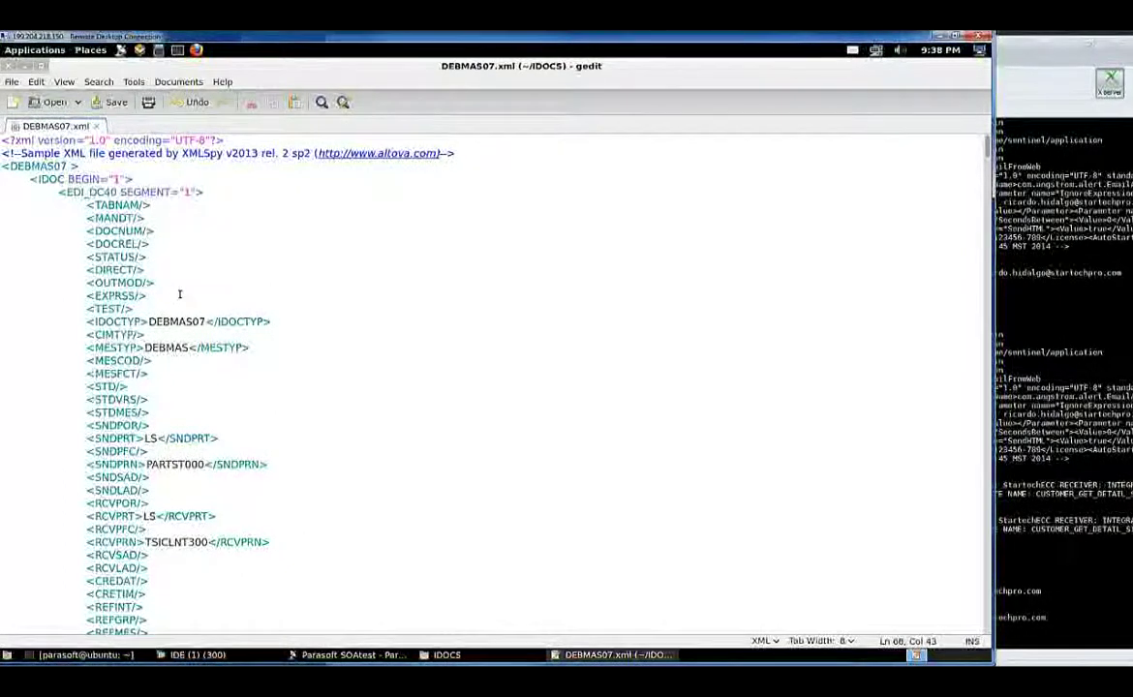
scroll(181, 322, down, 7)
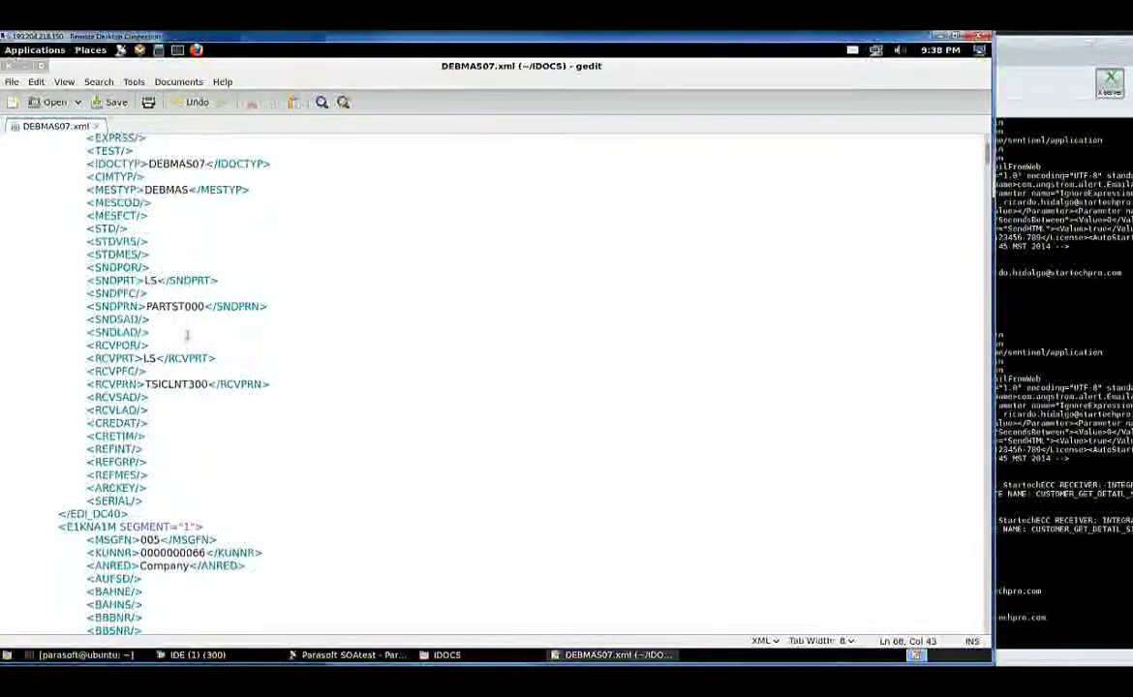
scroll(181, 447, up, 7)
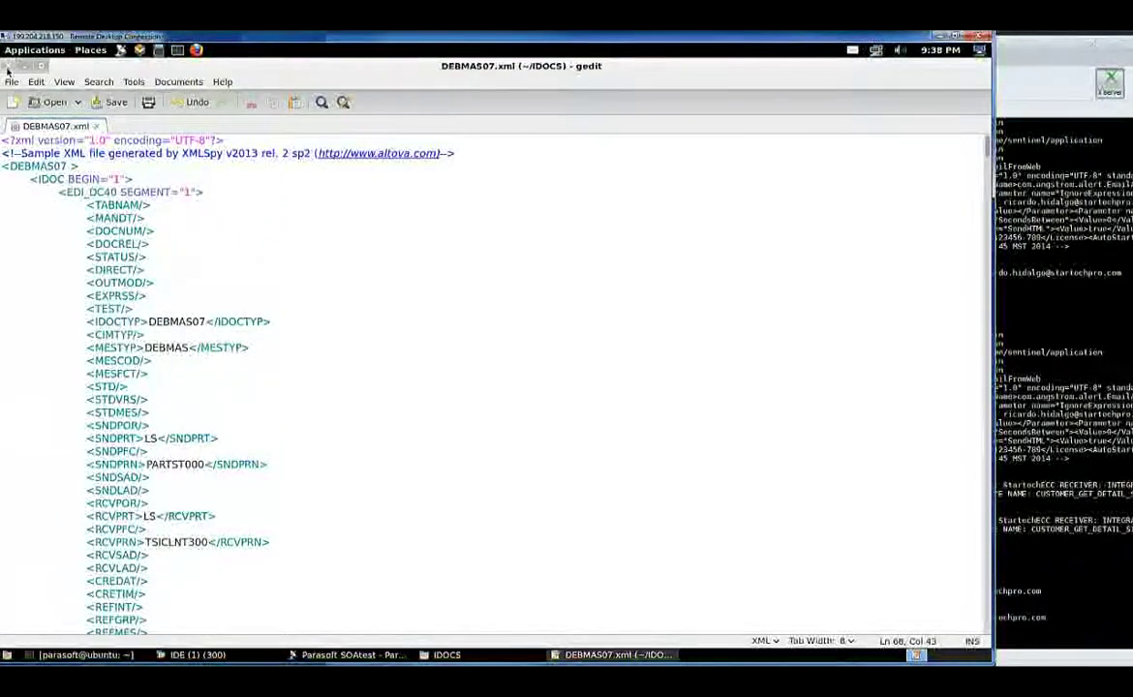
Close gedit and call up the Test Suite options in SOAtest's Test Case Explorer
key(ctrl+q)
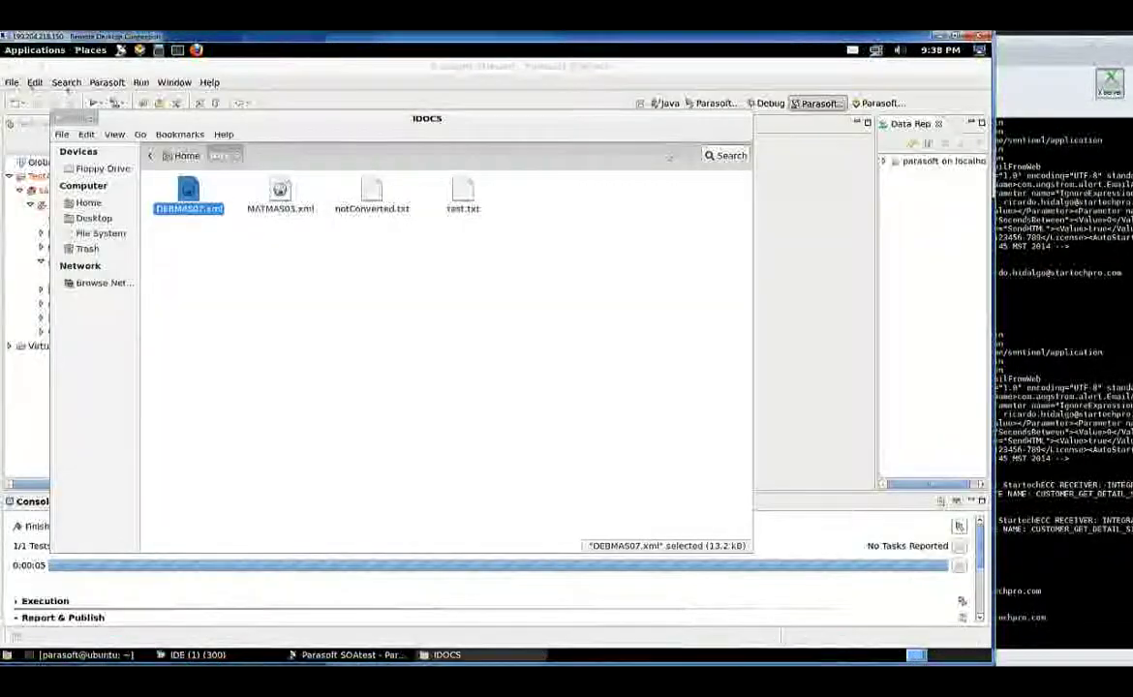
click(294, 71)
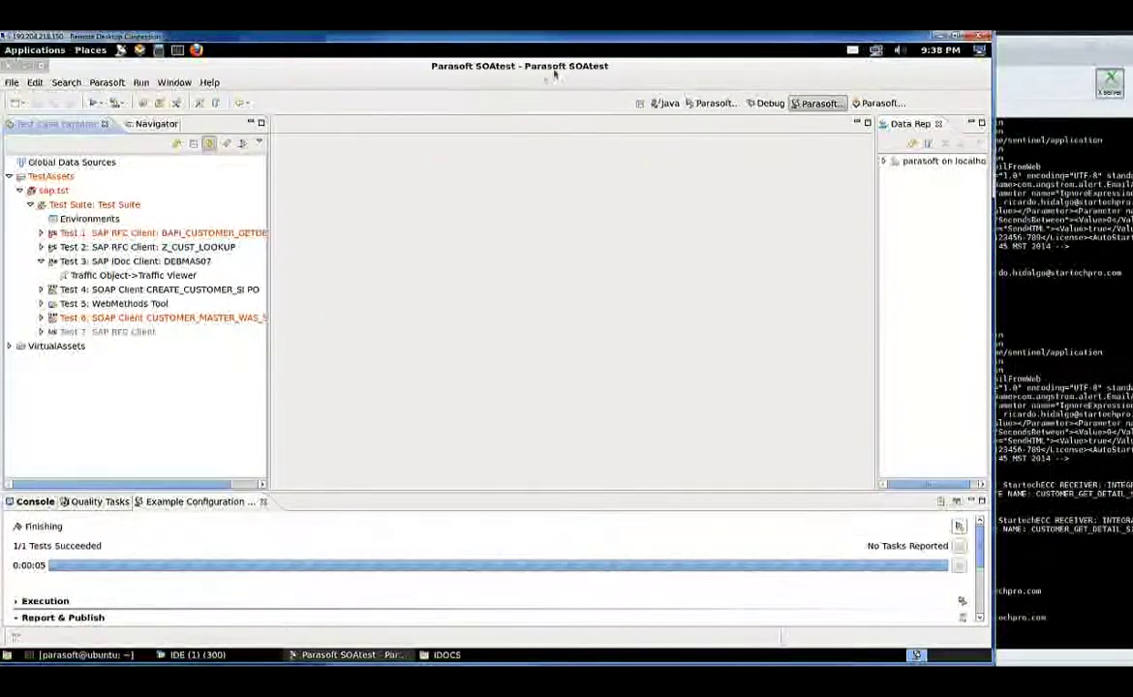
right_click(113, 210)
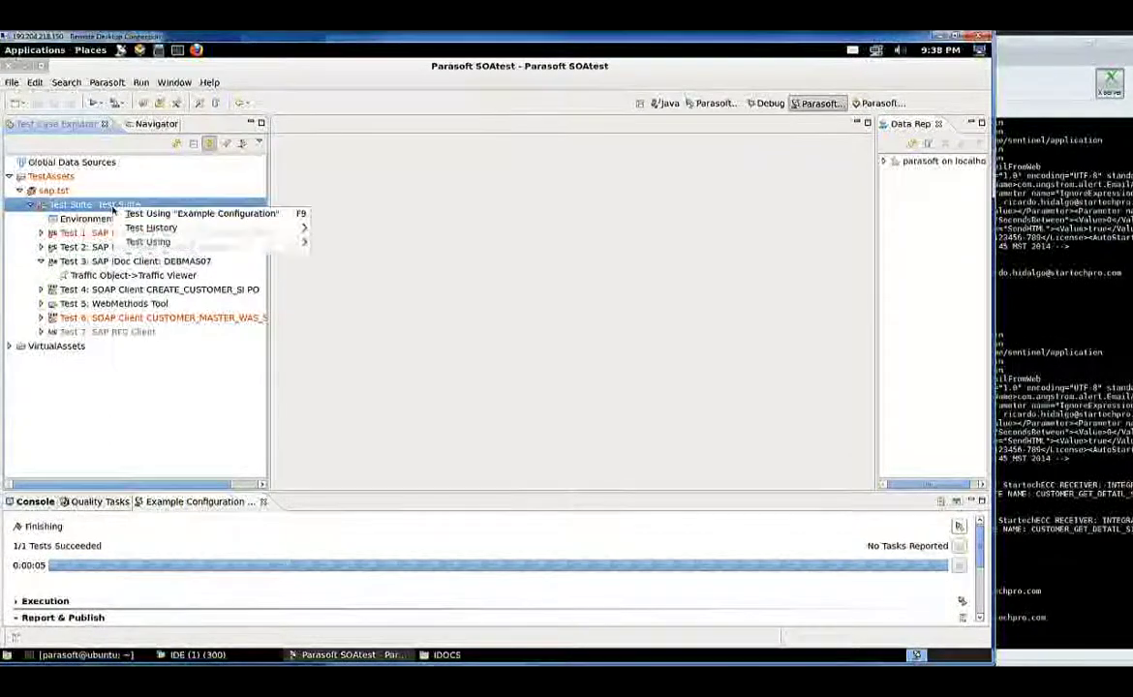
Add a new SAP IDoc Client test (Test 8) to the Test Suite through Add New > Test
mouse_move(142, 278)
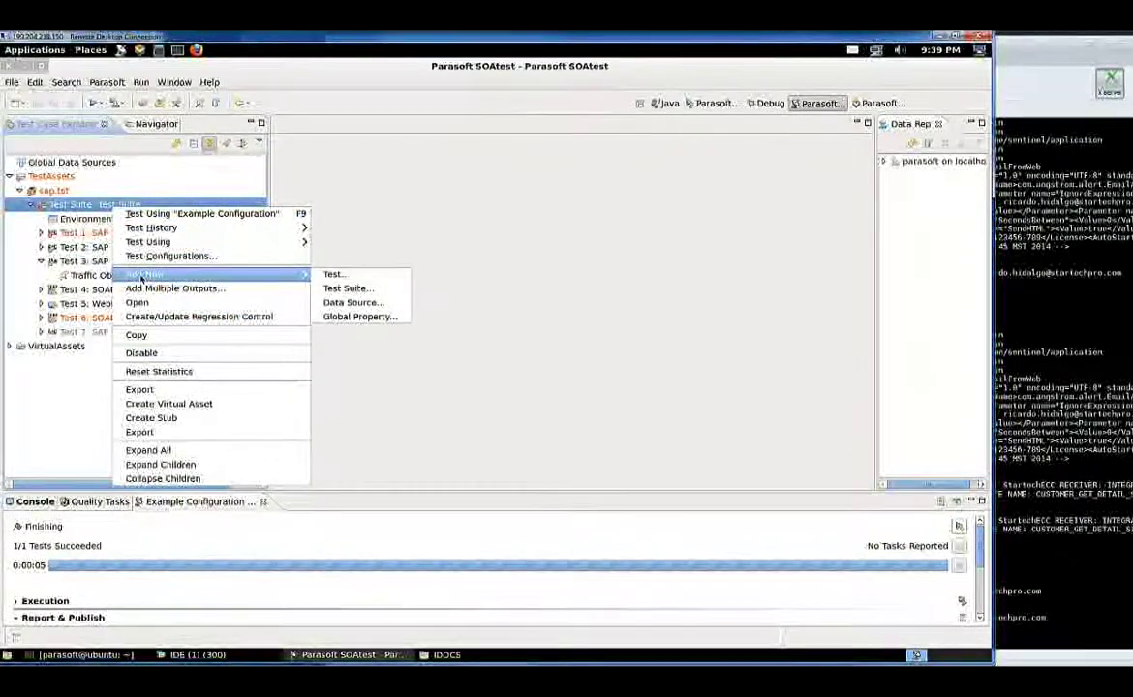
click(339, 276)
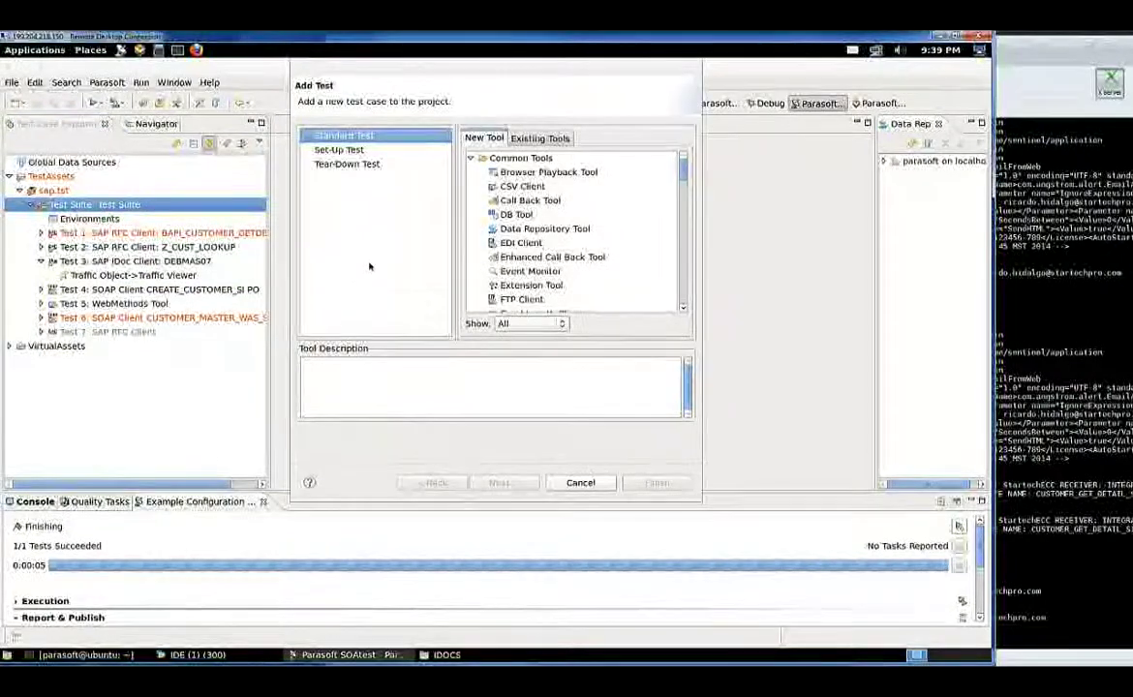
click(684, 309)
scroll(684, 309, down, 2)
click(515, 275)
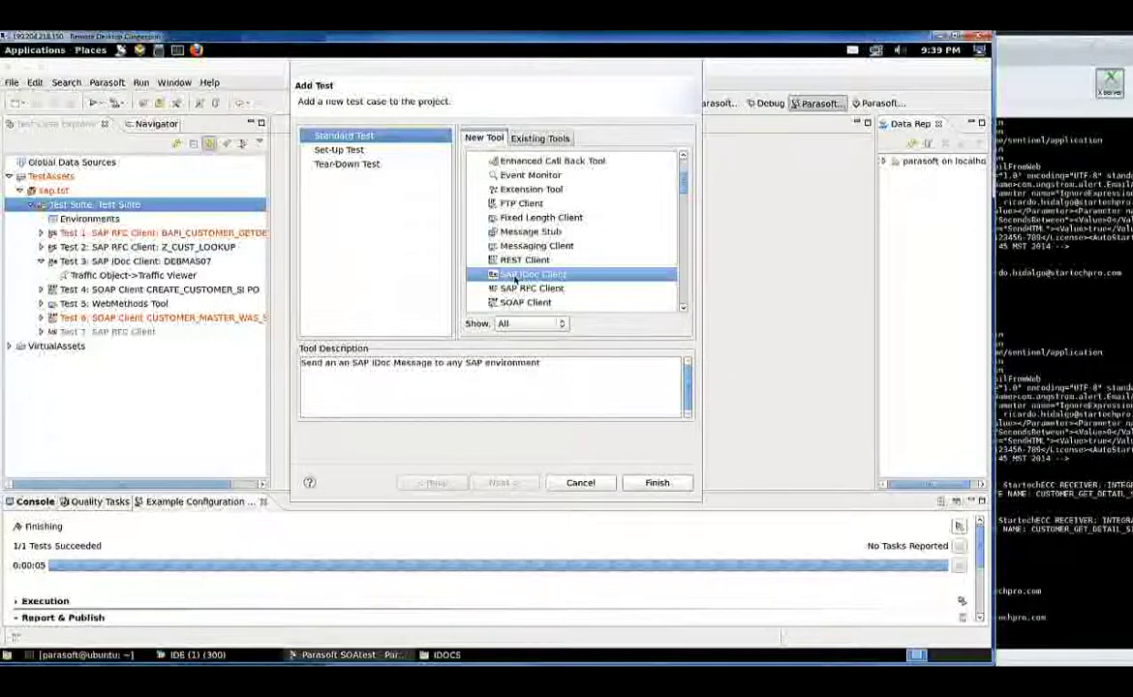
click(655, 483)
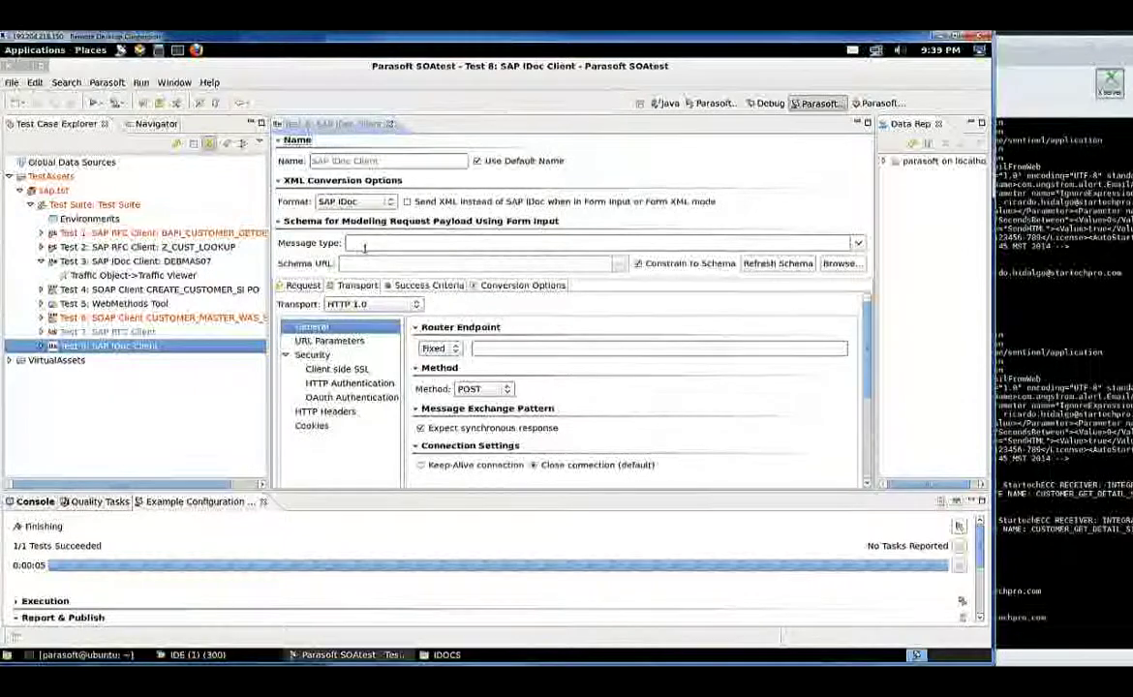
Choose DEBMAS07 from Test 8's Message type list
click(858, 243)
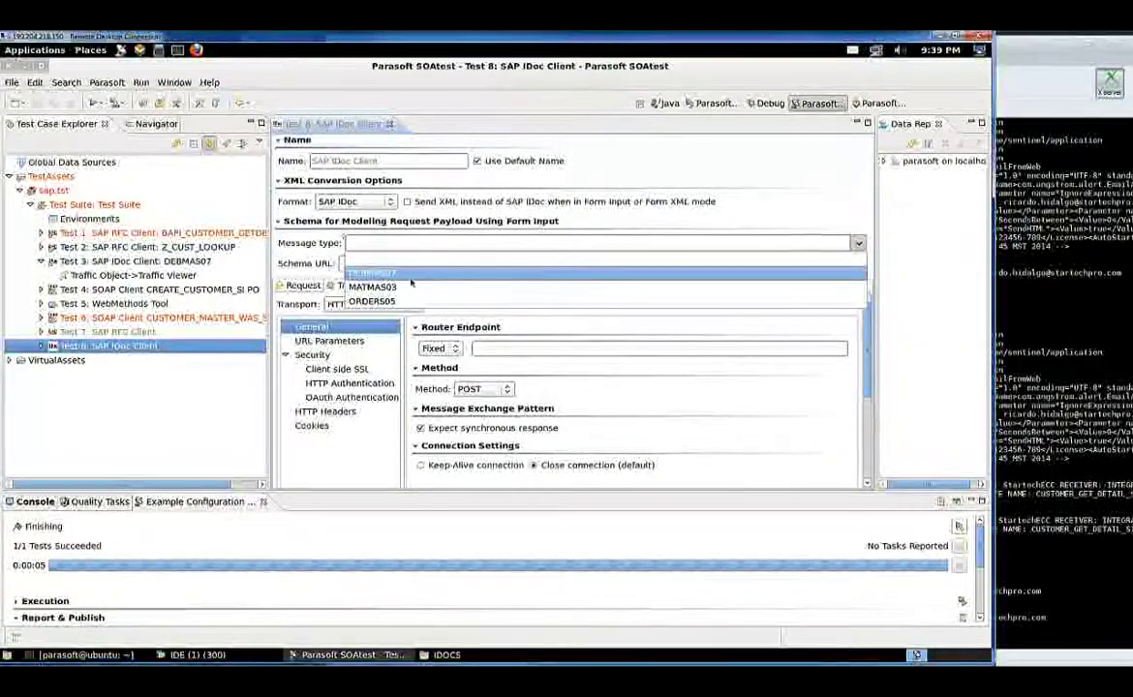
click(383, 274)
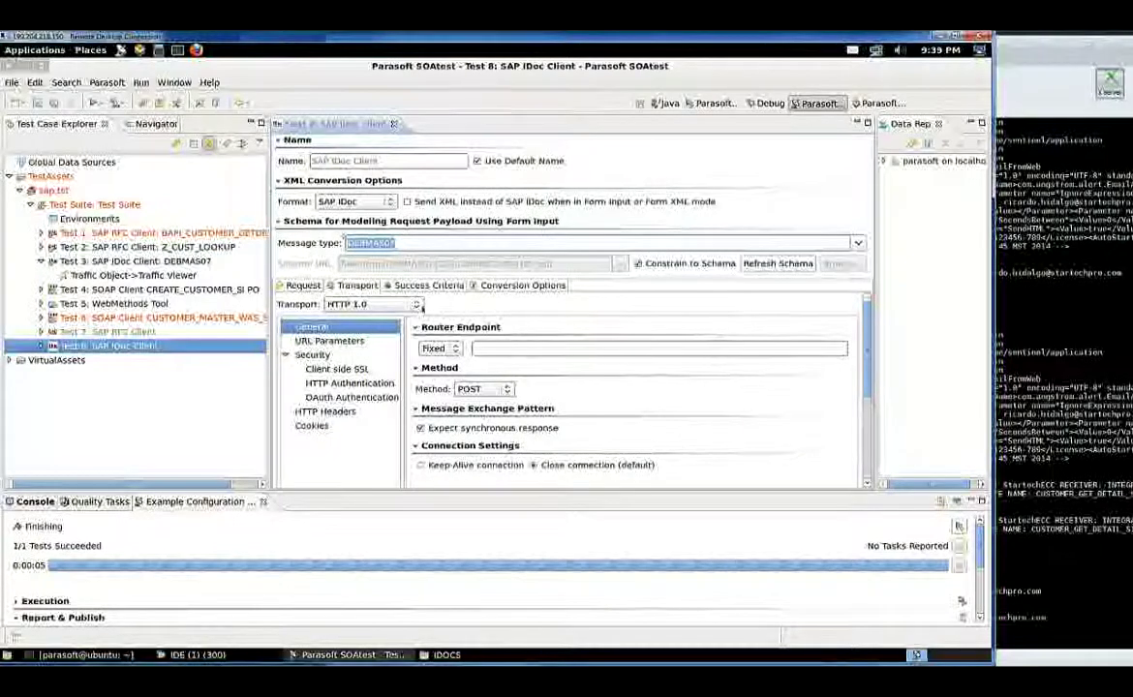
Set the transport to Custom Extension with the IDOCSendTransport implementation
click(416, 304)
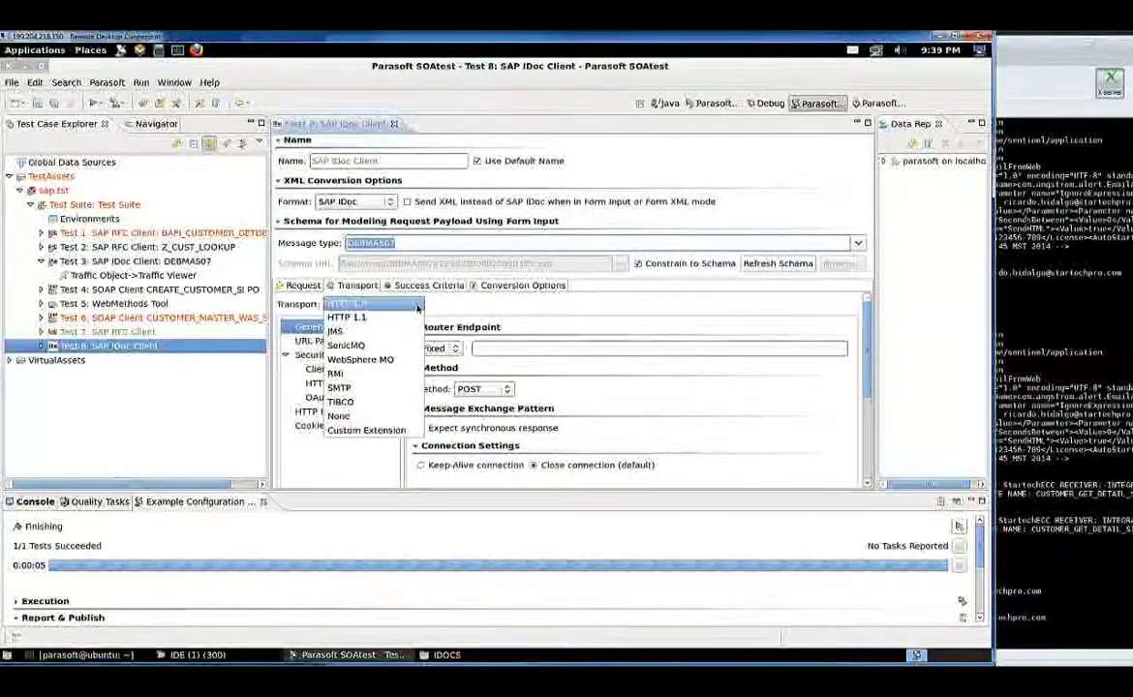
click(391, 431)
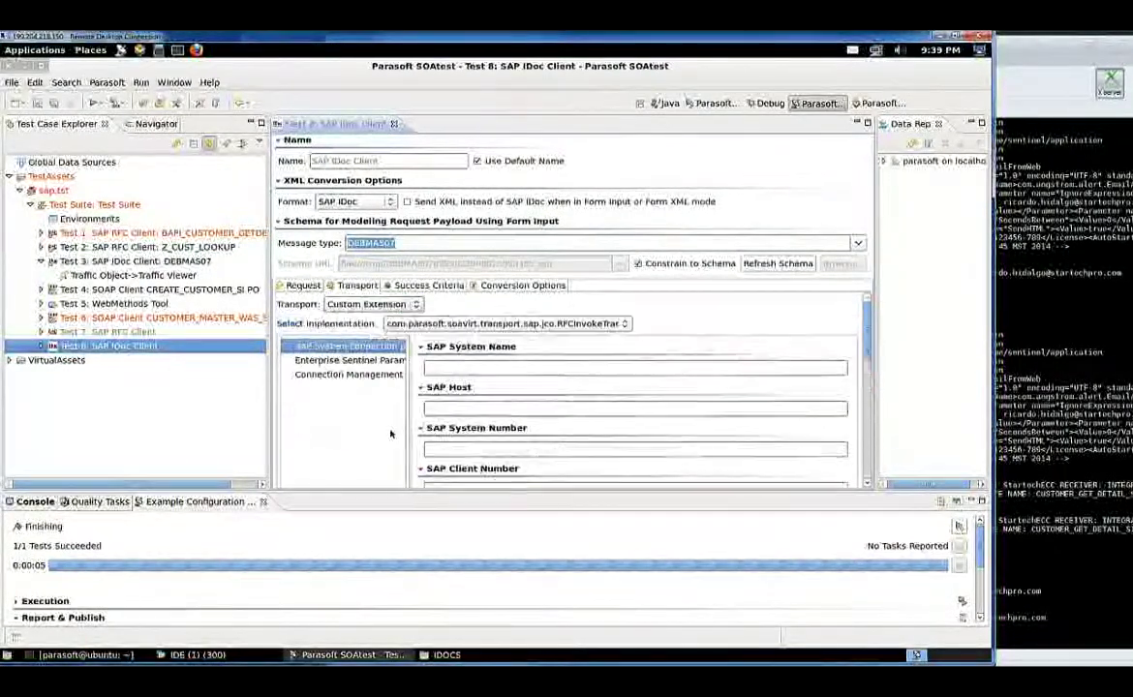
click(559, 326)
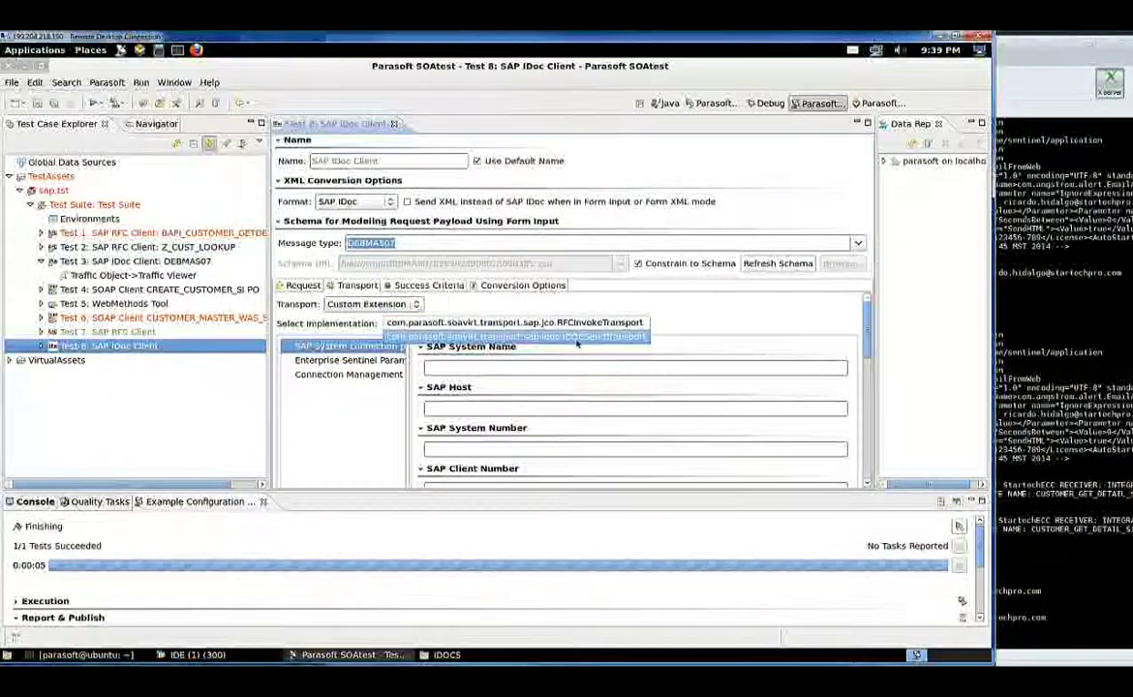
click(587, 337)
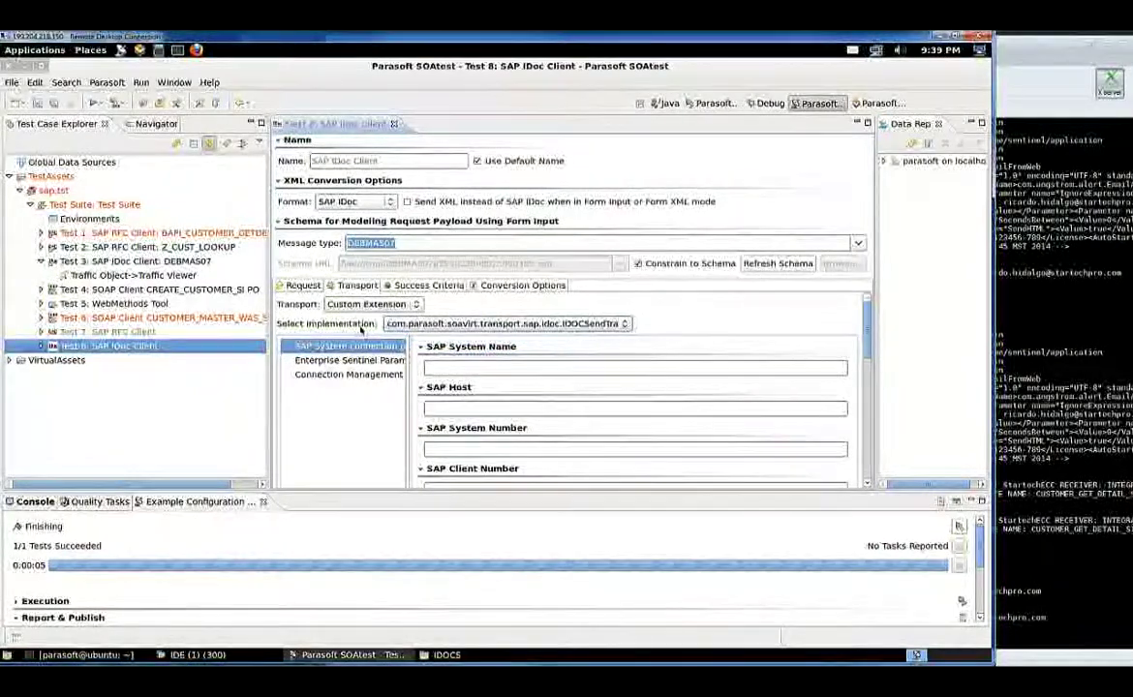
Enter SAP system name SapTestOne, host 72.167.33.72 and system number 00
click(446, 374)
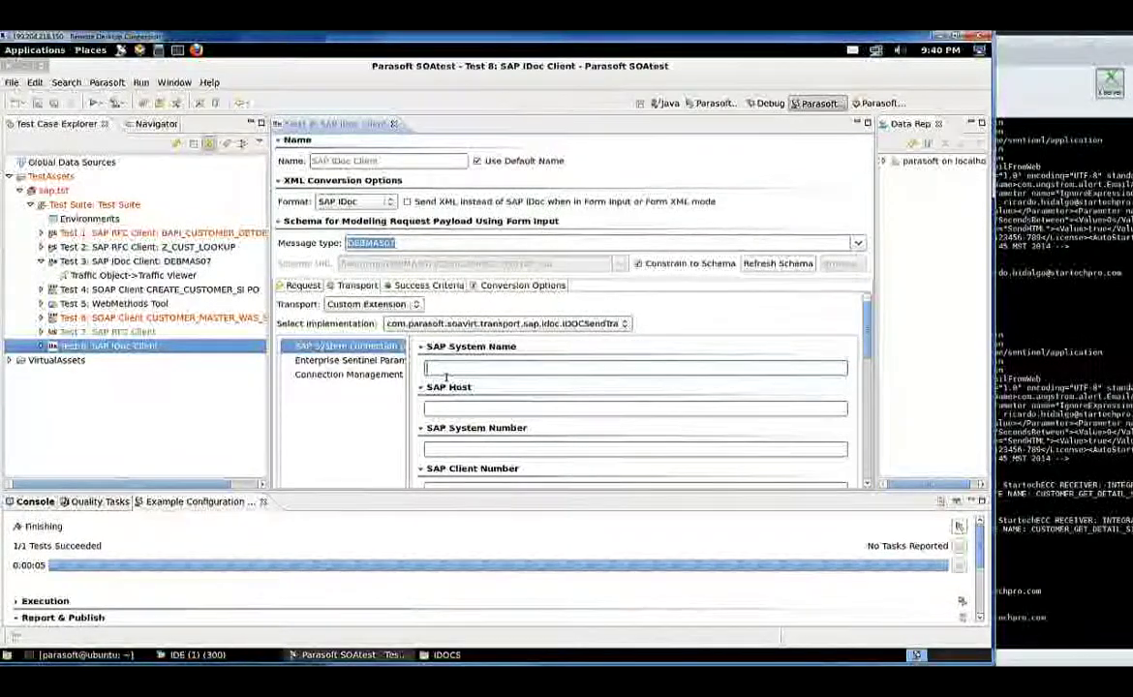
text(Sap)
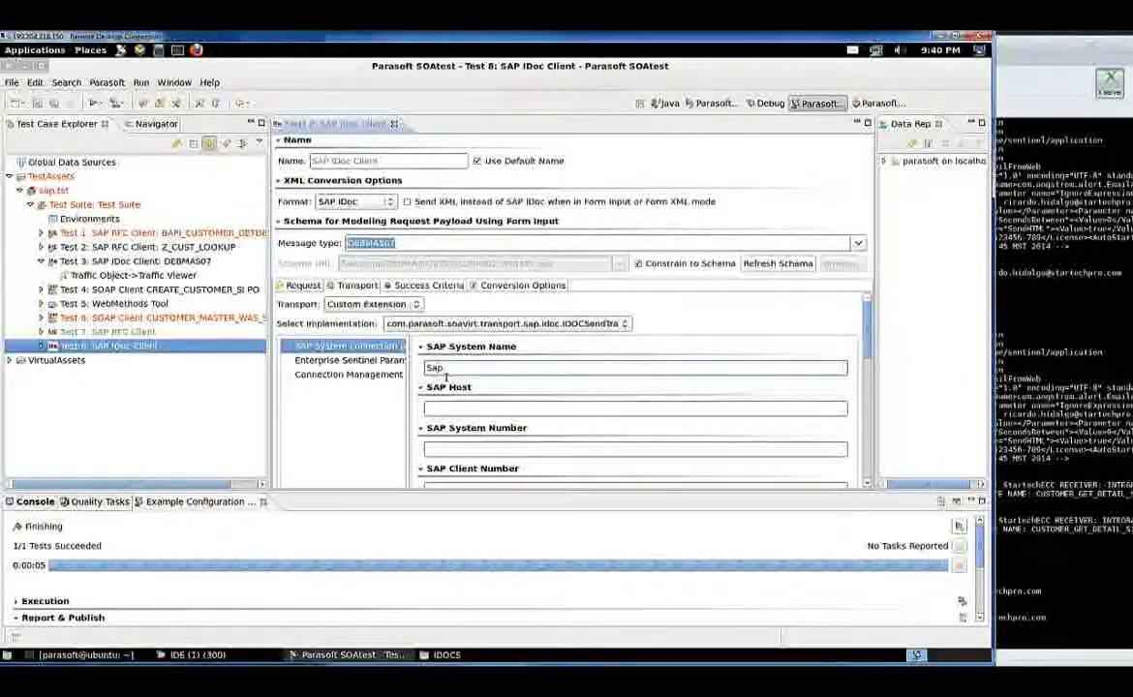
text(TestOne)
click(462, 414)
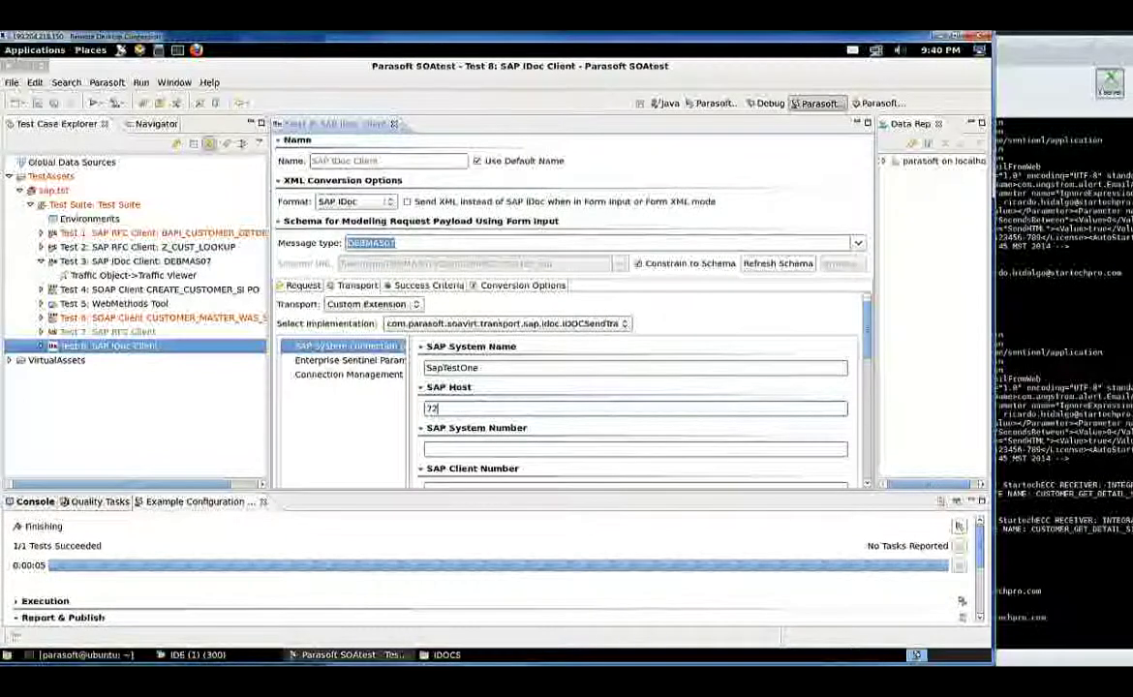
text(72.167.)
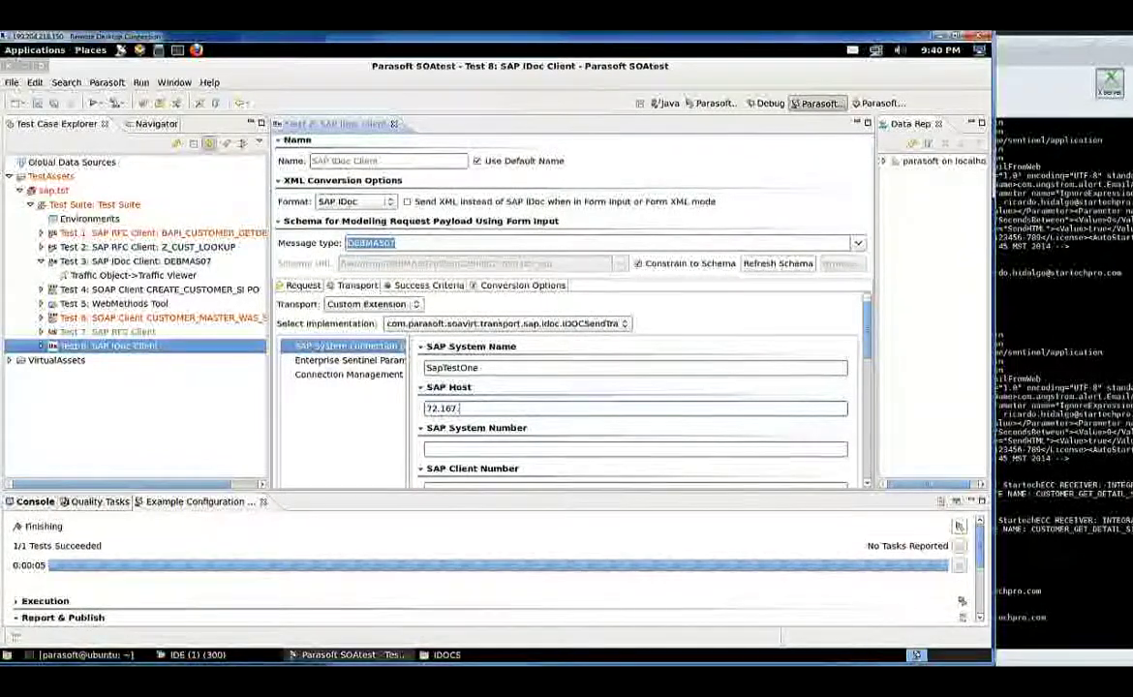
text(33)
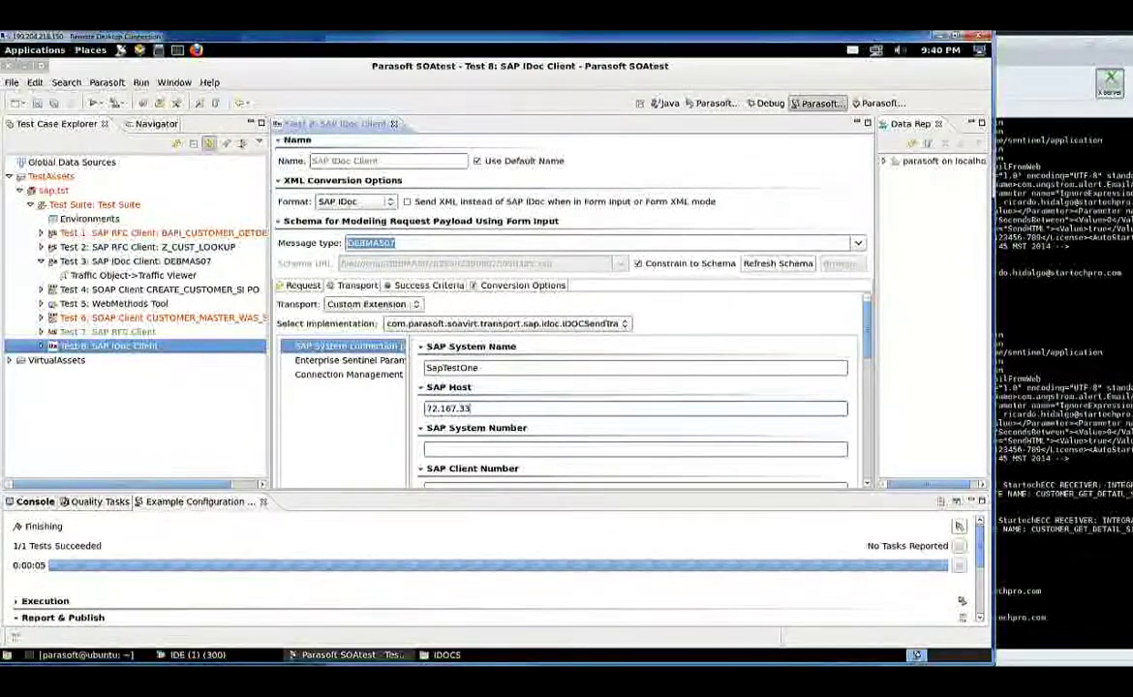
text(.72)
key(Tab)
text(00)
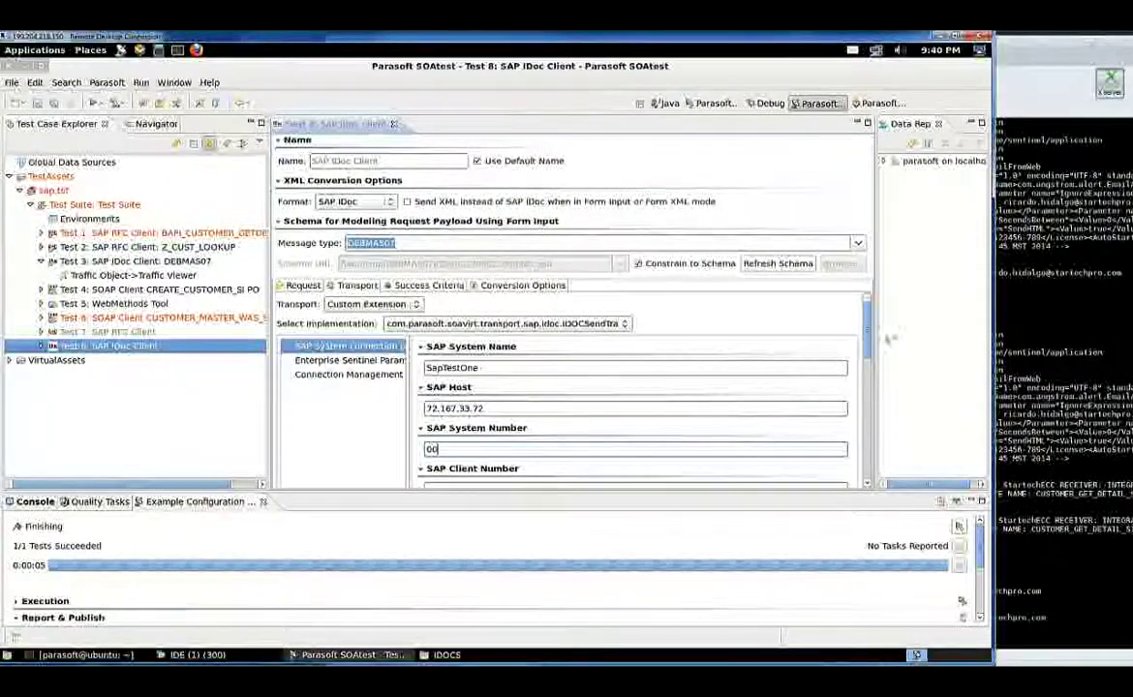
drag(867, 345, 866, 373)
Enter client number 300 and the SAP user name and password
click(493, 397)
text(300)
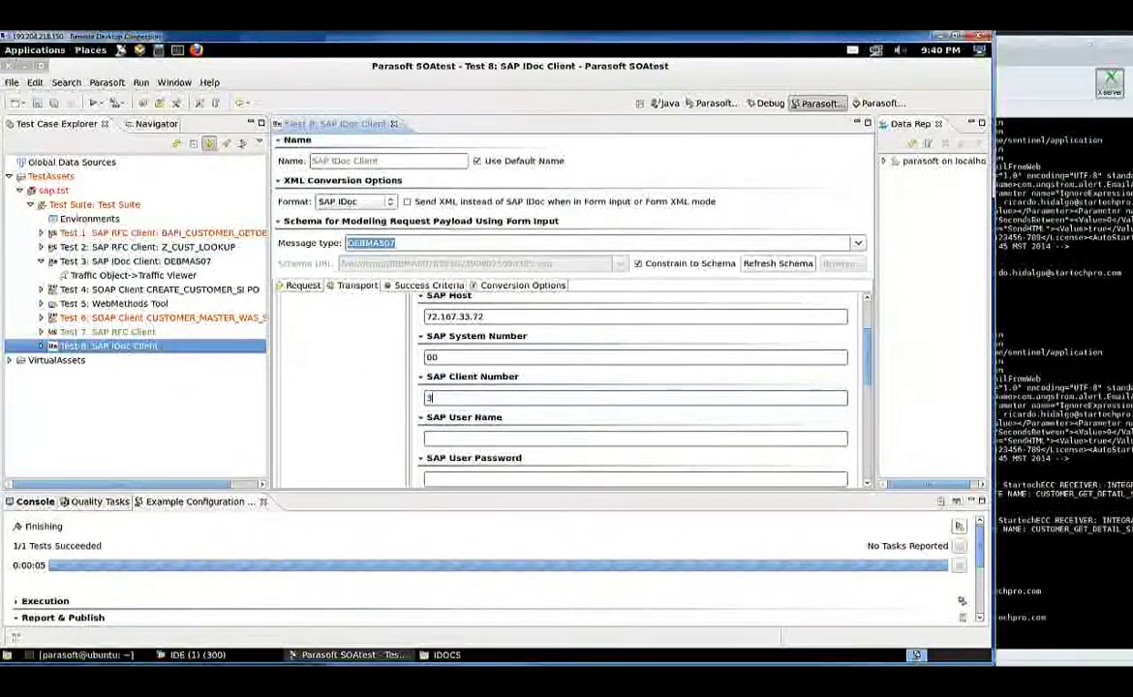
click(493, 439)
text(startech)
click(467, 479)
text(parasoft)
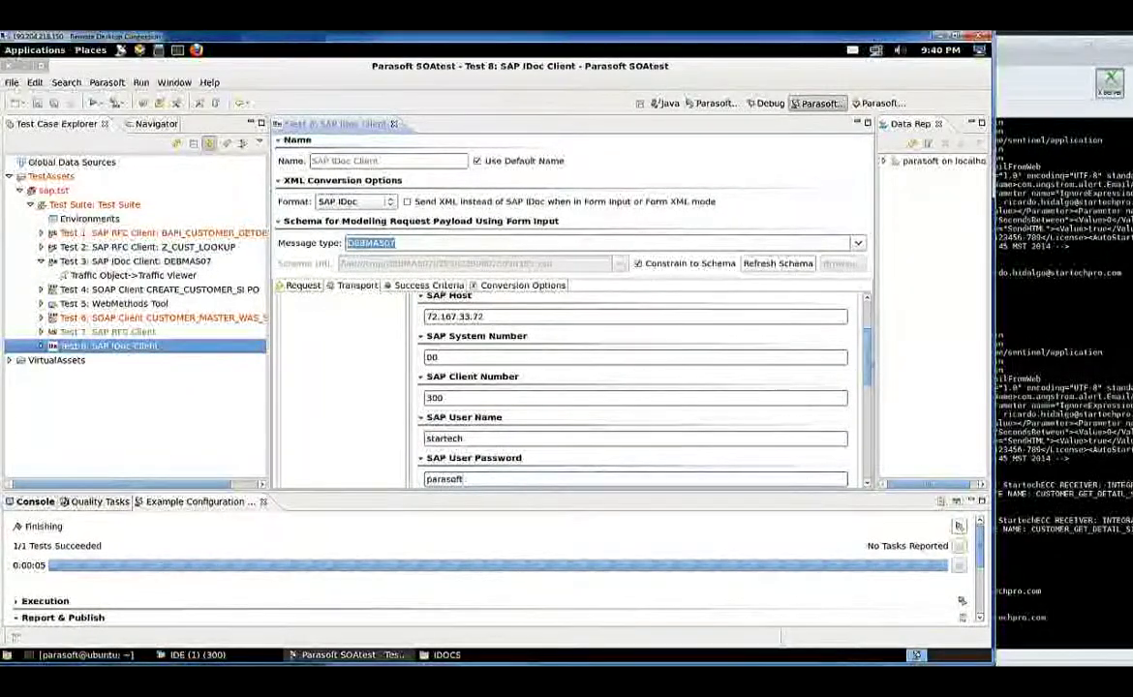
scroll(630, 387, up, 5)
click(345, 361)
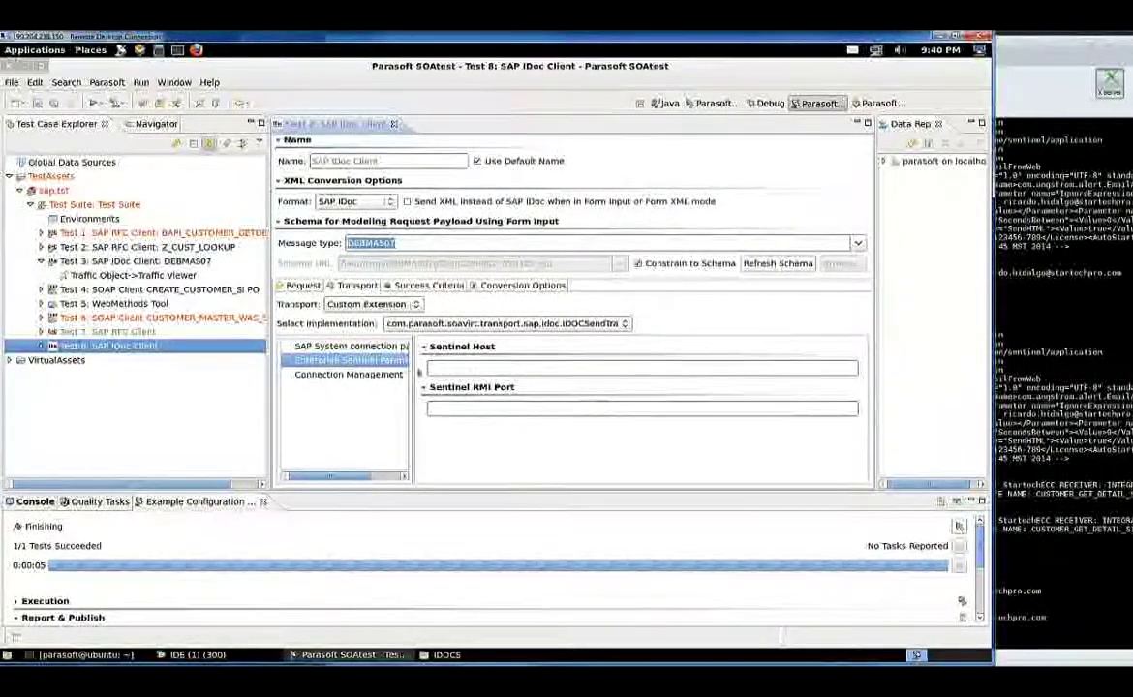
Enter Sentinel host enterprisesentinel.cnm and RMI port 1515, then show the Request settings
click(496, 369)
text(enterprise)
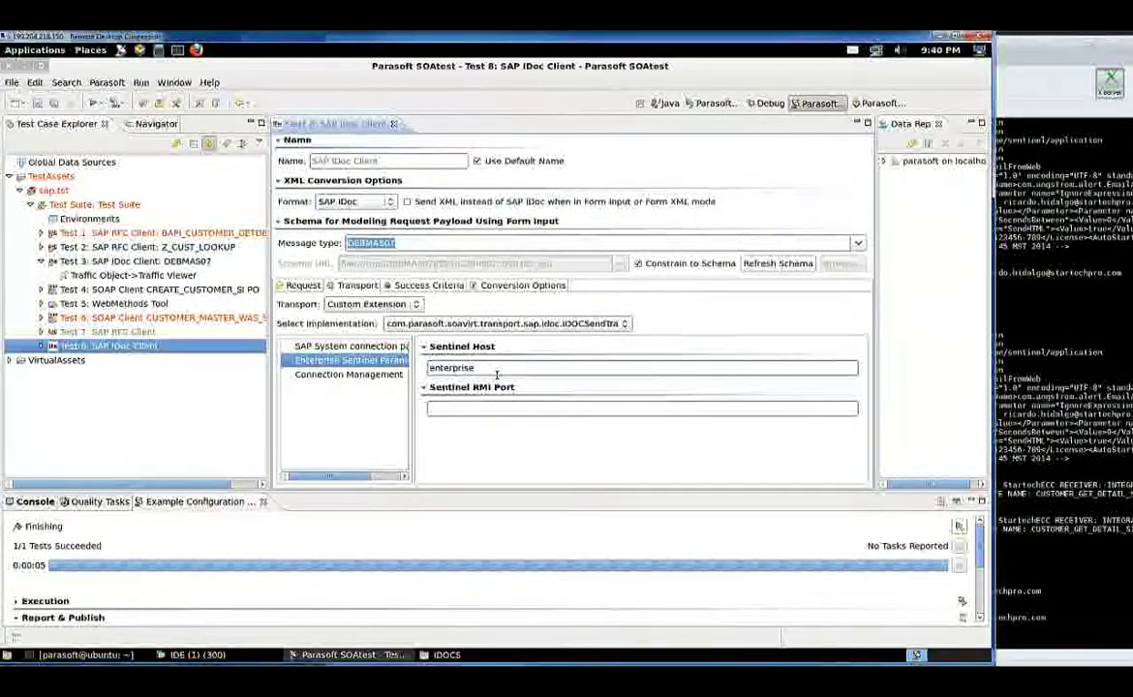
text(sentinel.cn)
text(m)
click(507, 410)
text(1515)
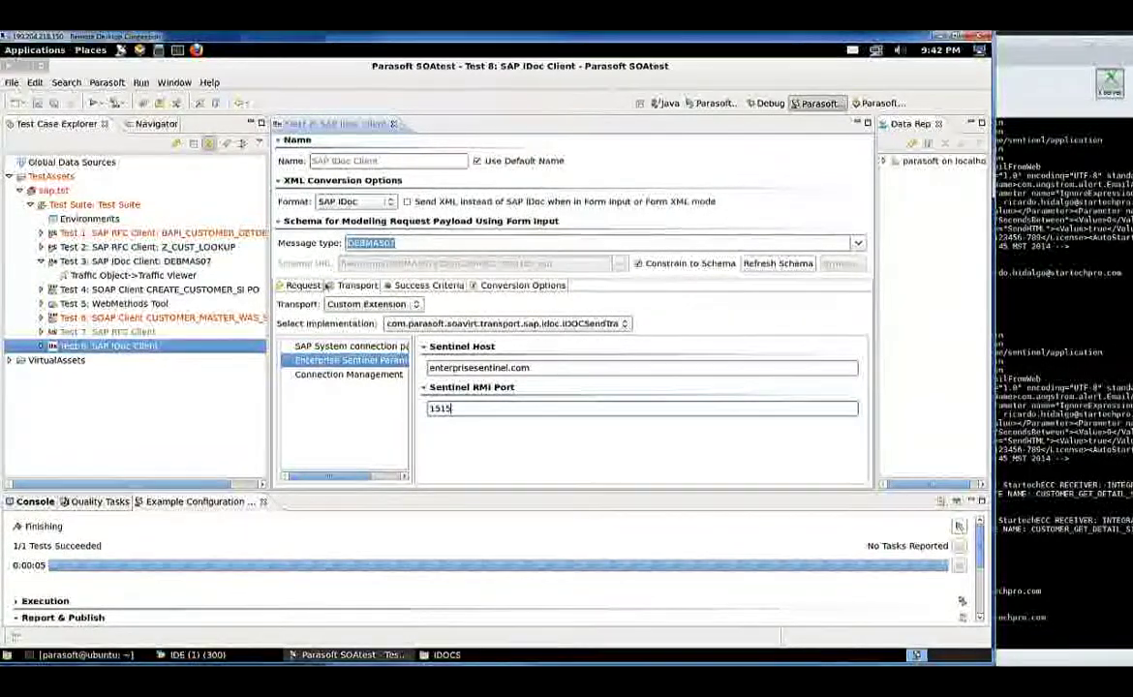
click(301, 286)
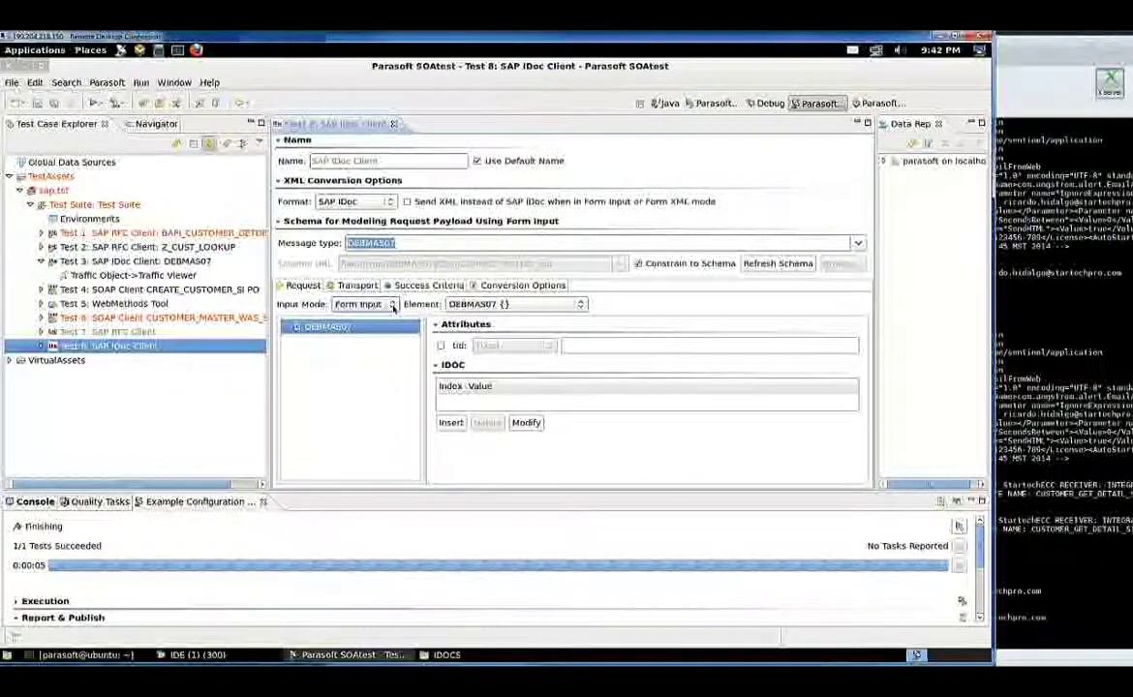
Set the request to Literal input read from file parasoft/IDOCS/DEBMAS07.xml
click(393, 305)
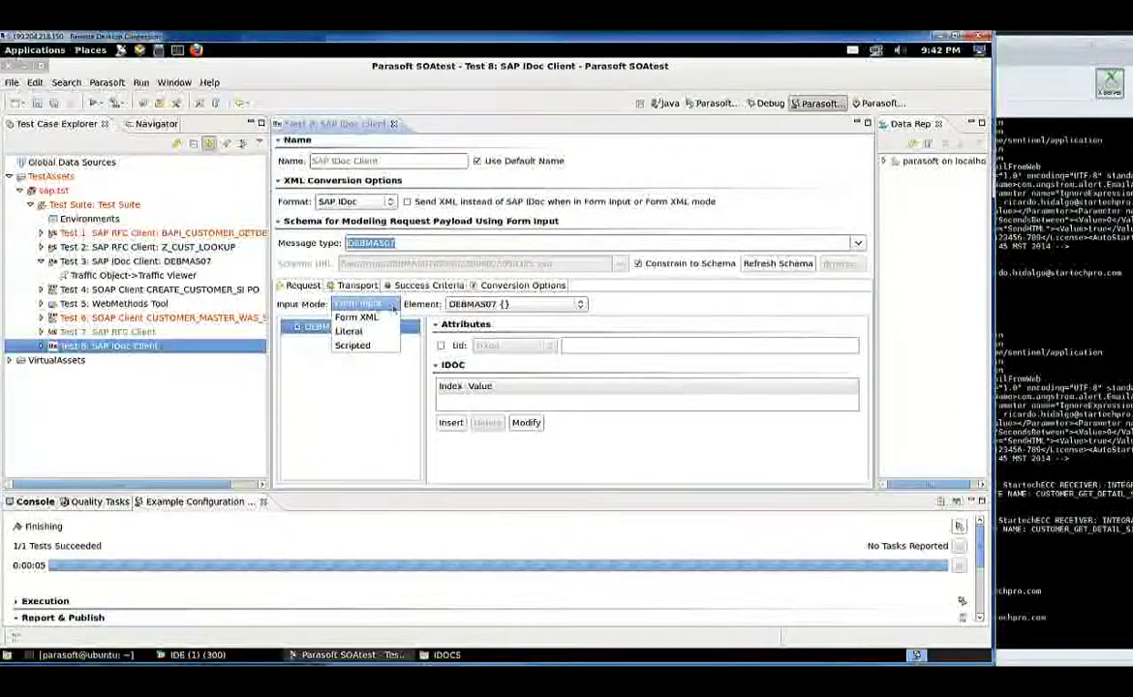
click(358, 332)
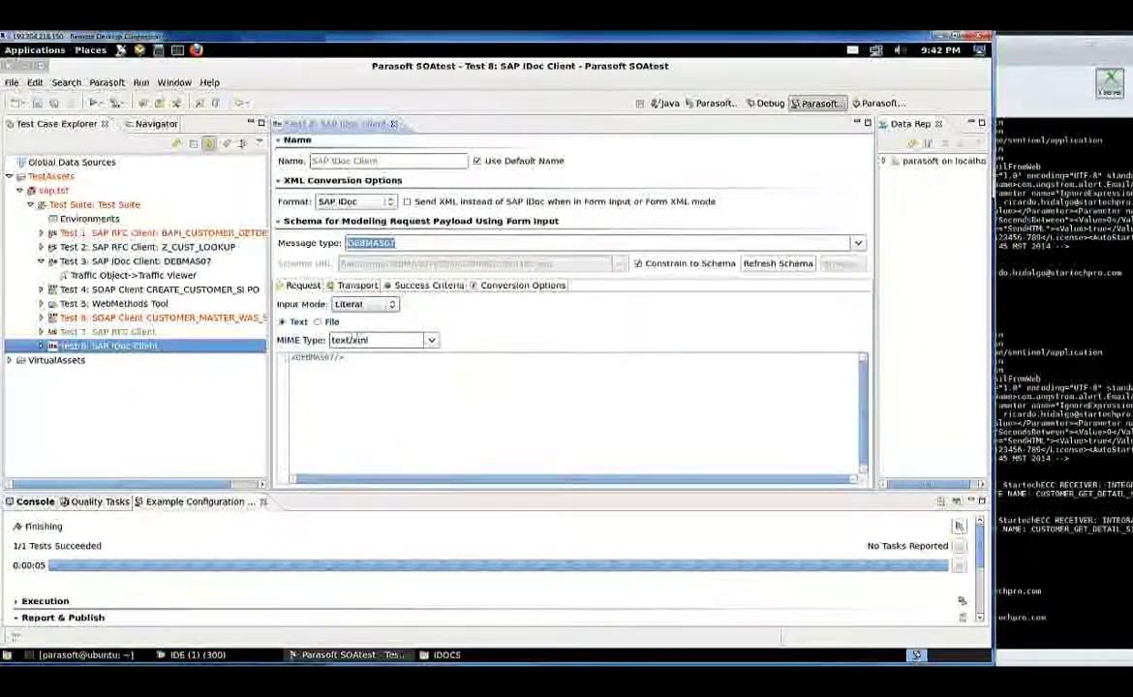
click(319, 323)
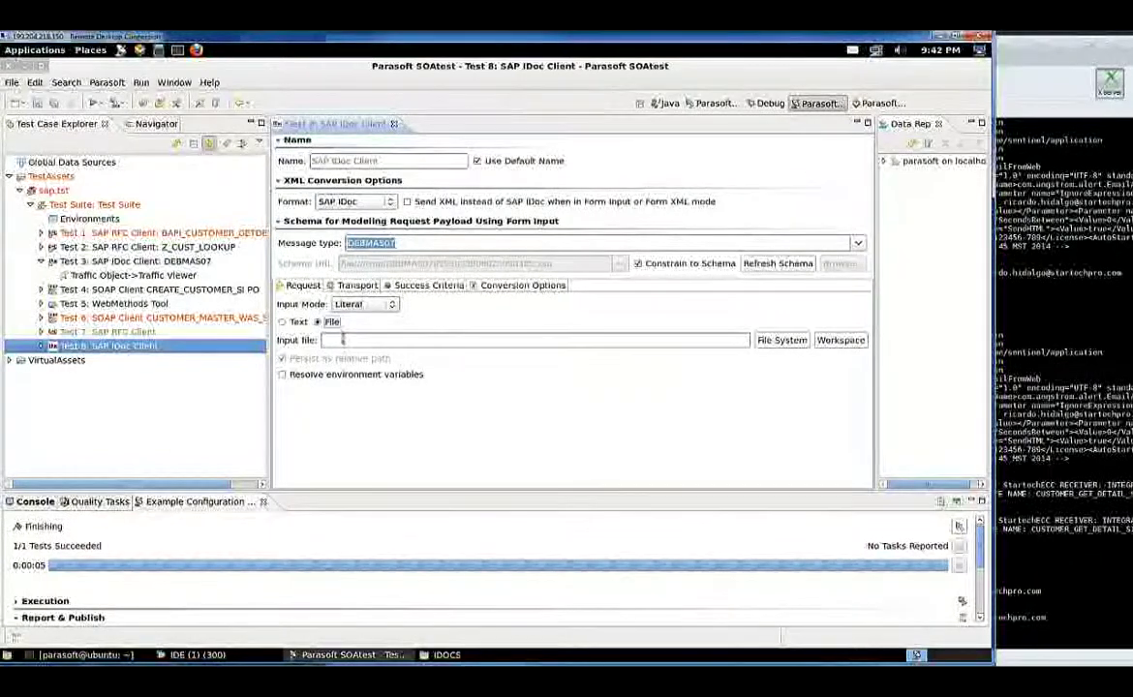
click(781, 340)
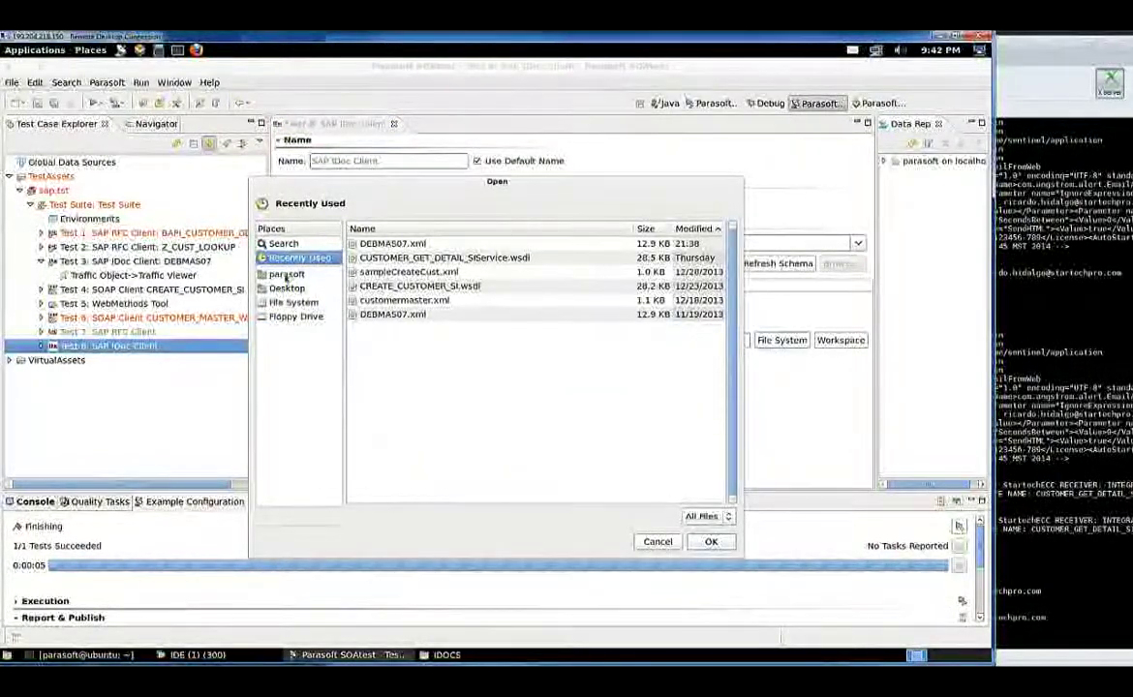
click(286, 275)
double_click(385, 316)
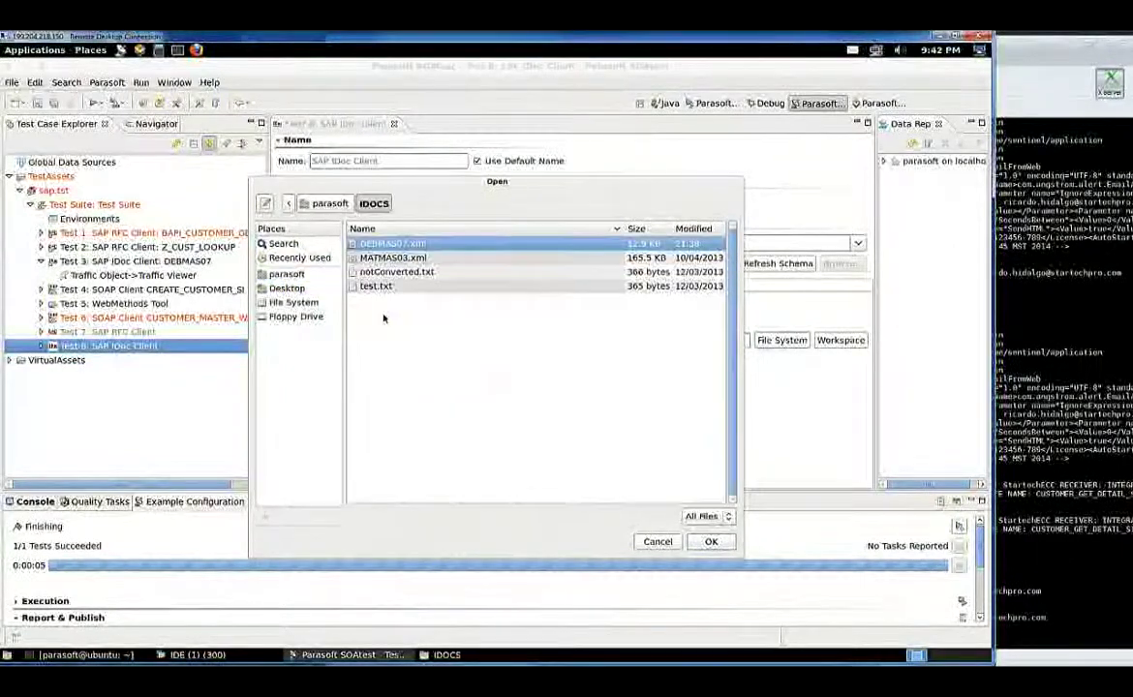
double_click(394, 244)
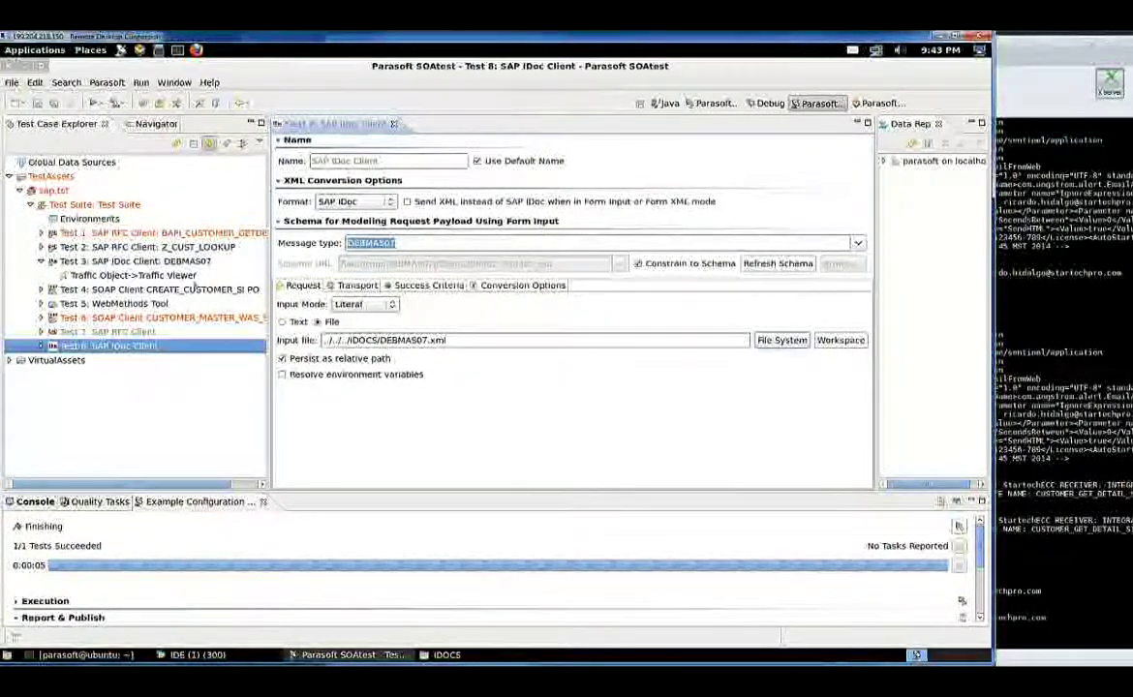
Save and run the DEBMAS07 IDoc test, then switch to the MobaXterm log window
click(39, 104)
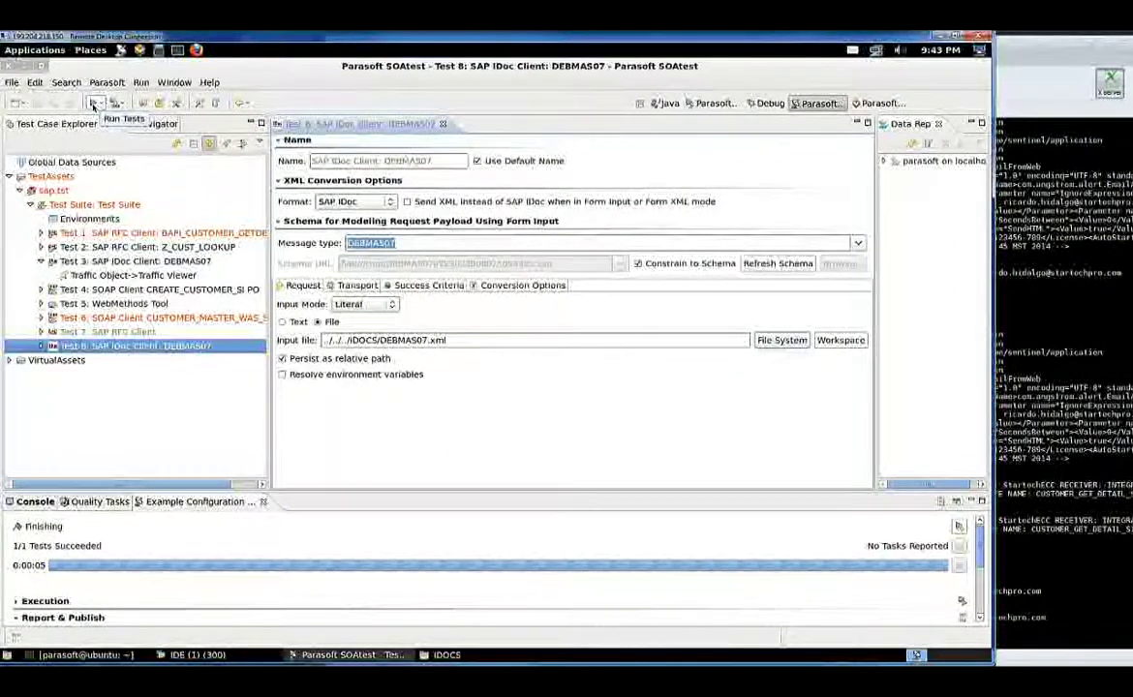
click(92, 104)
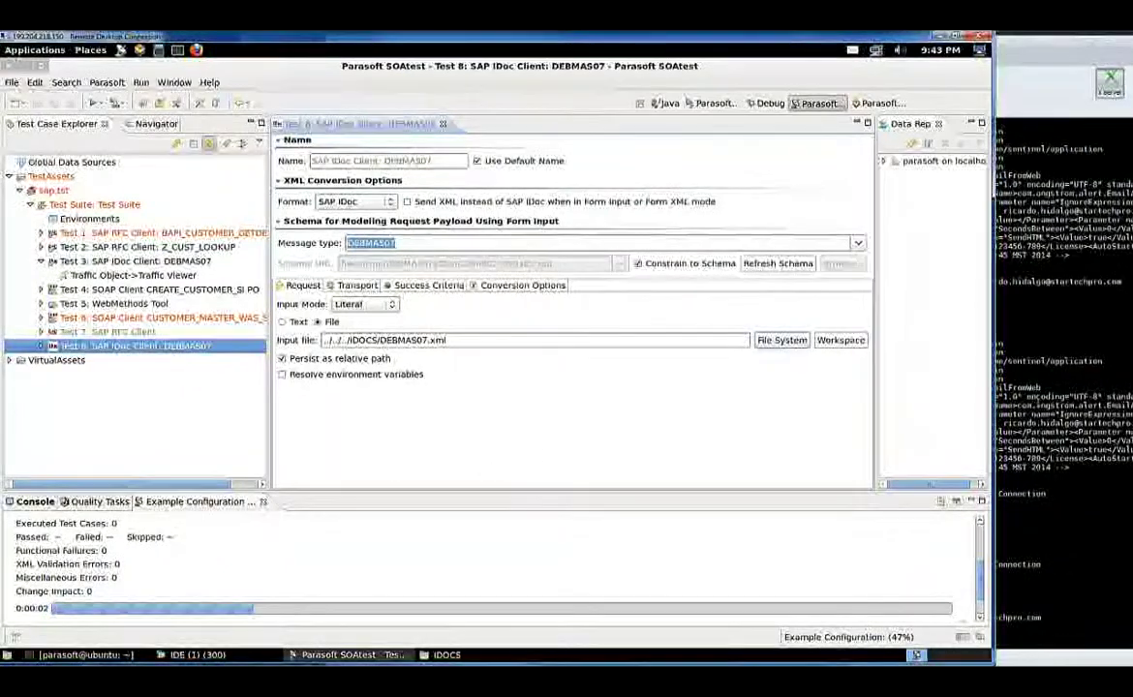
key(alt+Tab)
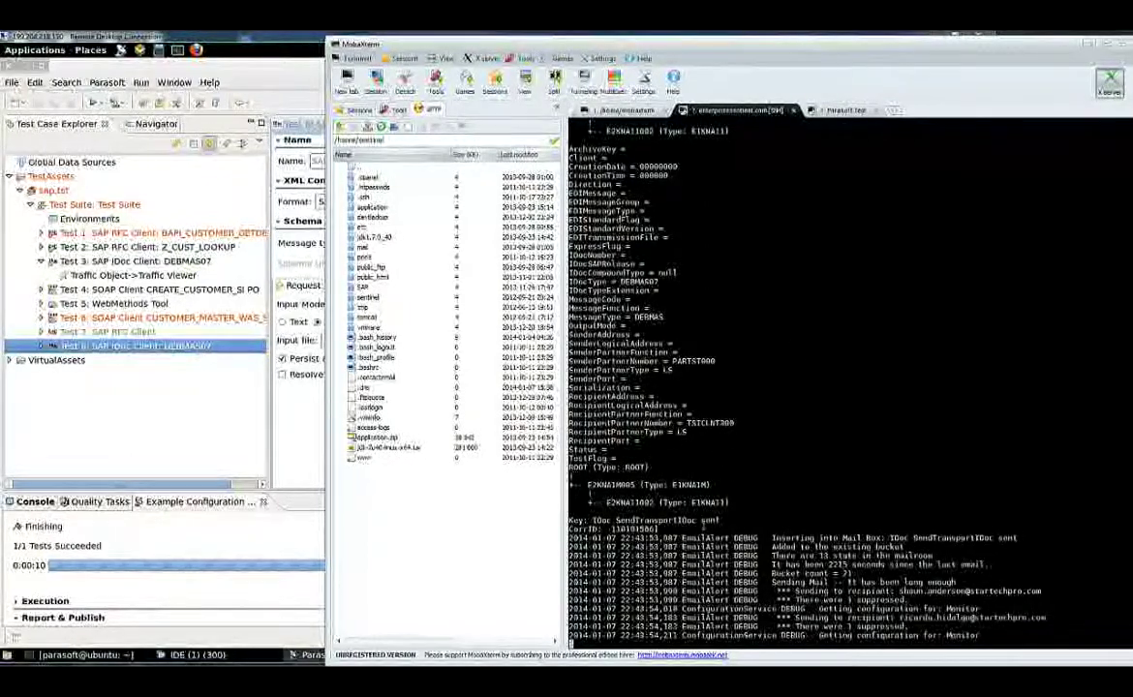
scroll(746, 504, up, 9)
scroll(745, 505, down, 4)
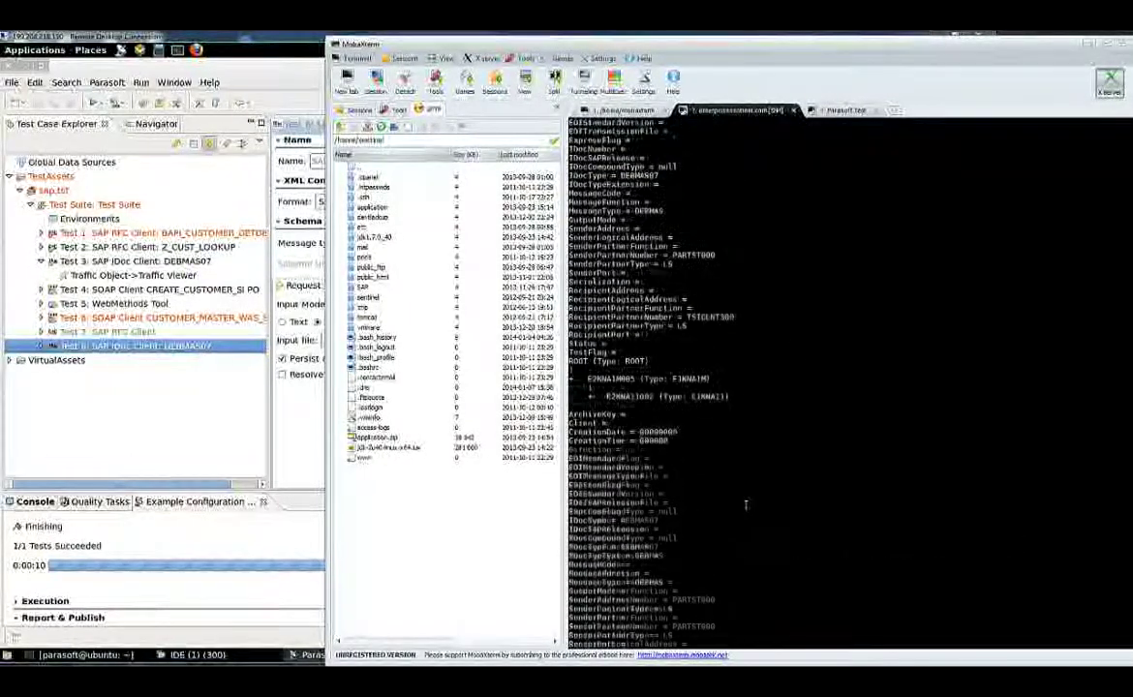
scroll(746, 504, up, 6)
scroll(680, 460, down, 6)
scroll(668, 371, up, 3)
scroll(668, 370, up, 14)
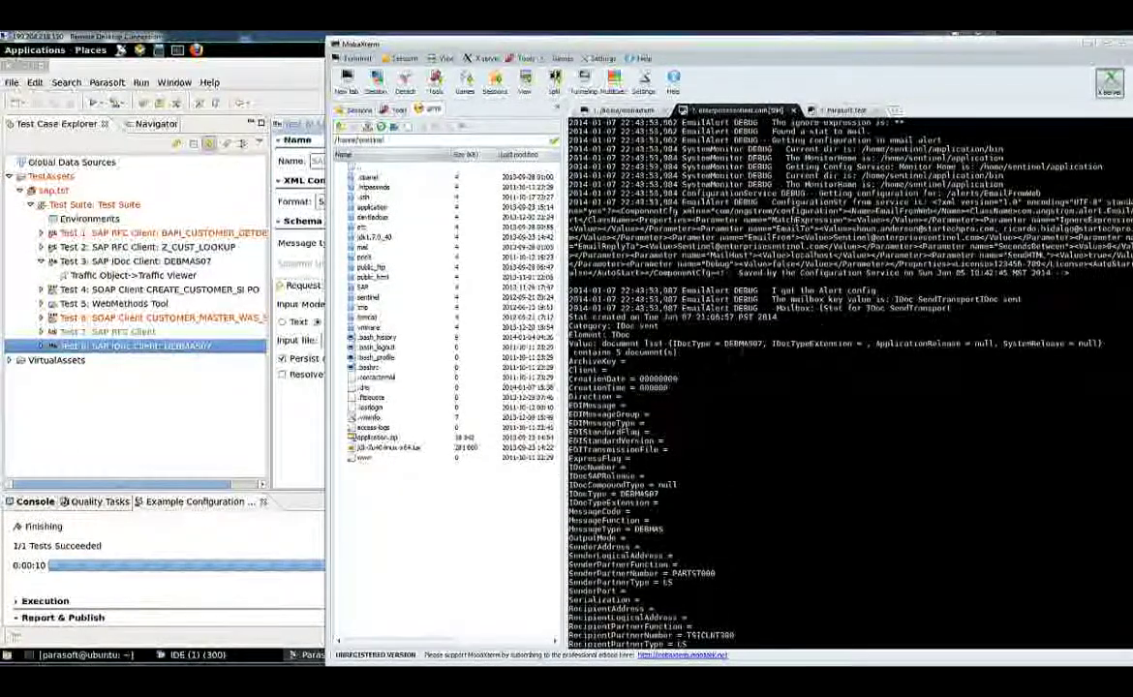
scroll(736, 366, up, 5)
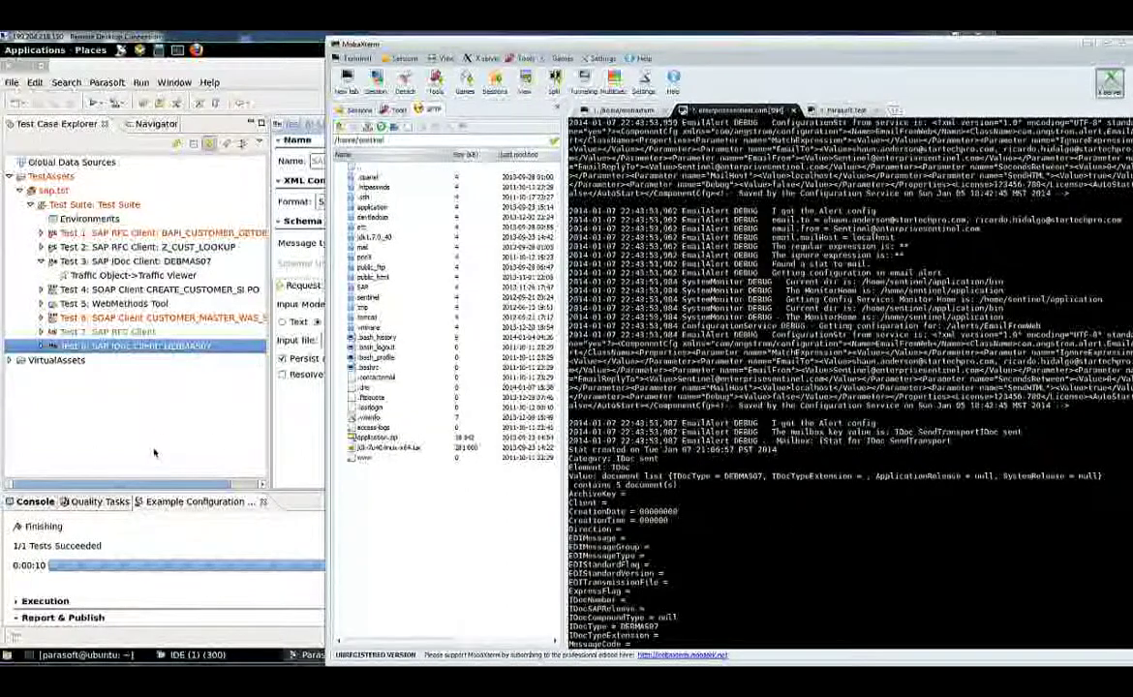
Open Test 8's Traffic Viewer to check the IDoc Successfully Transmitted response, then switch to SAP
click(236, 420)
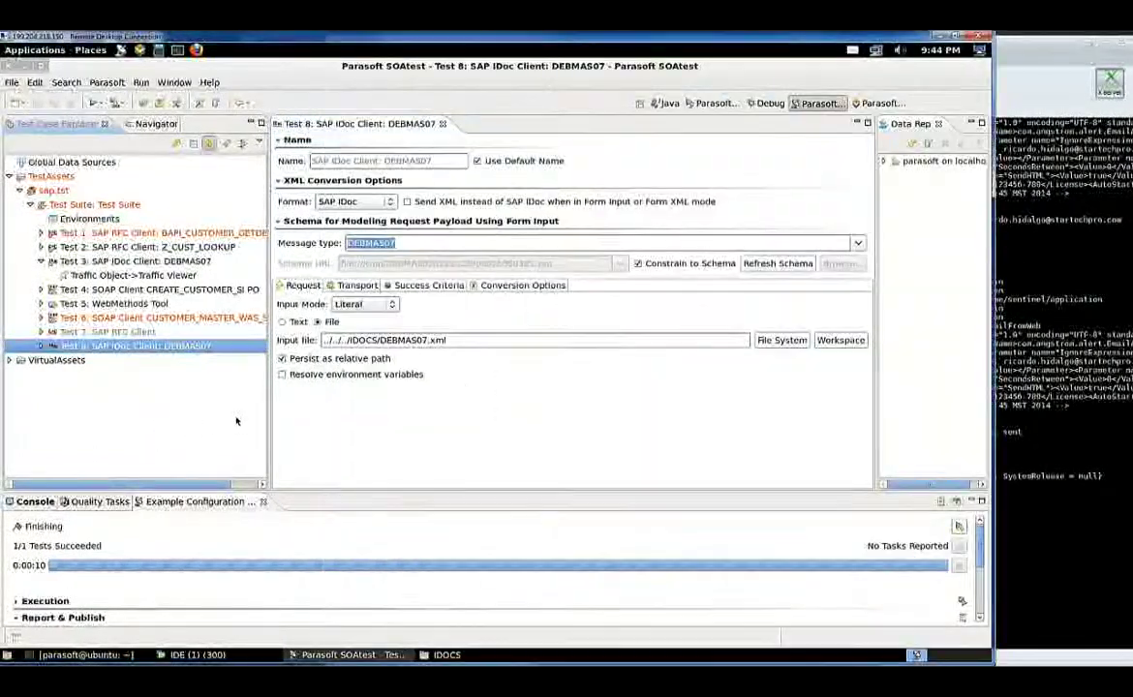
click(39, 346)
click(149, 361)
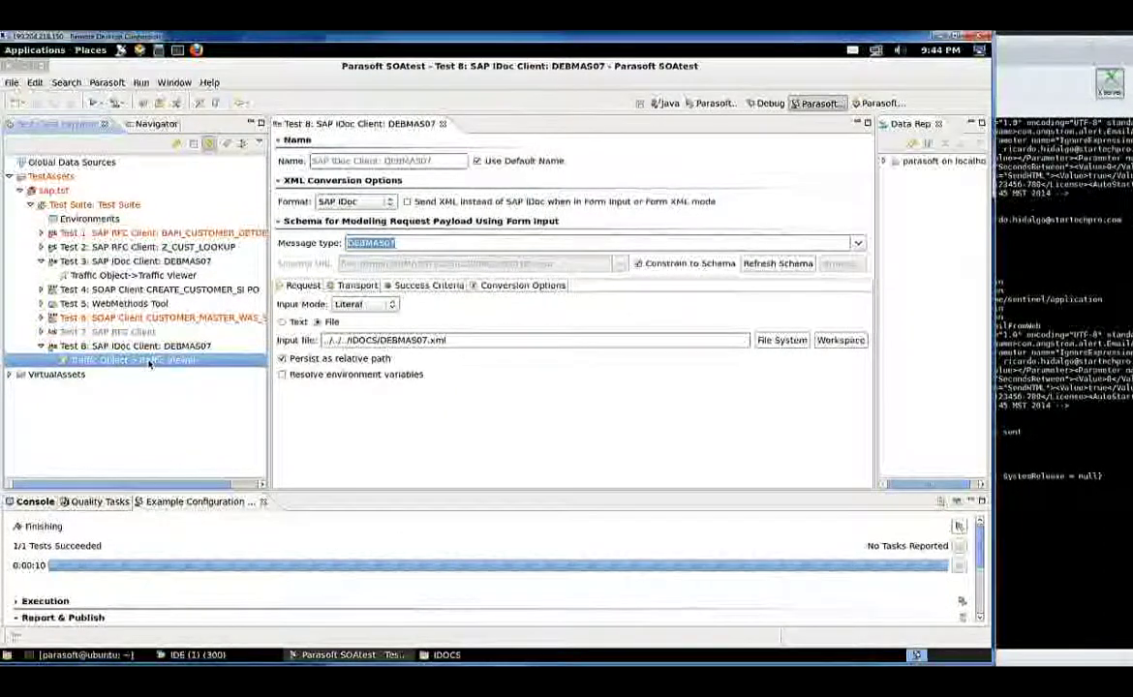
double_click(149, 362)
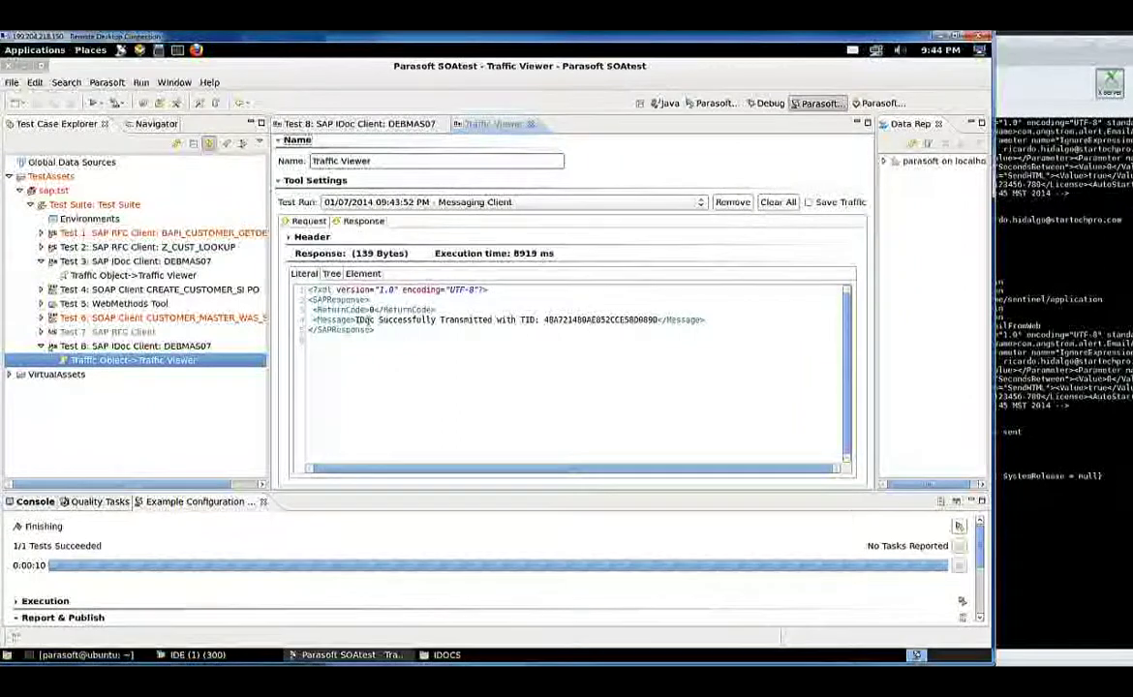
drag(356, 320, 493, 326)
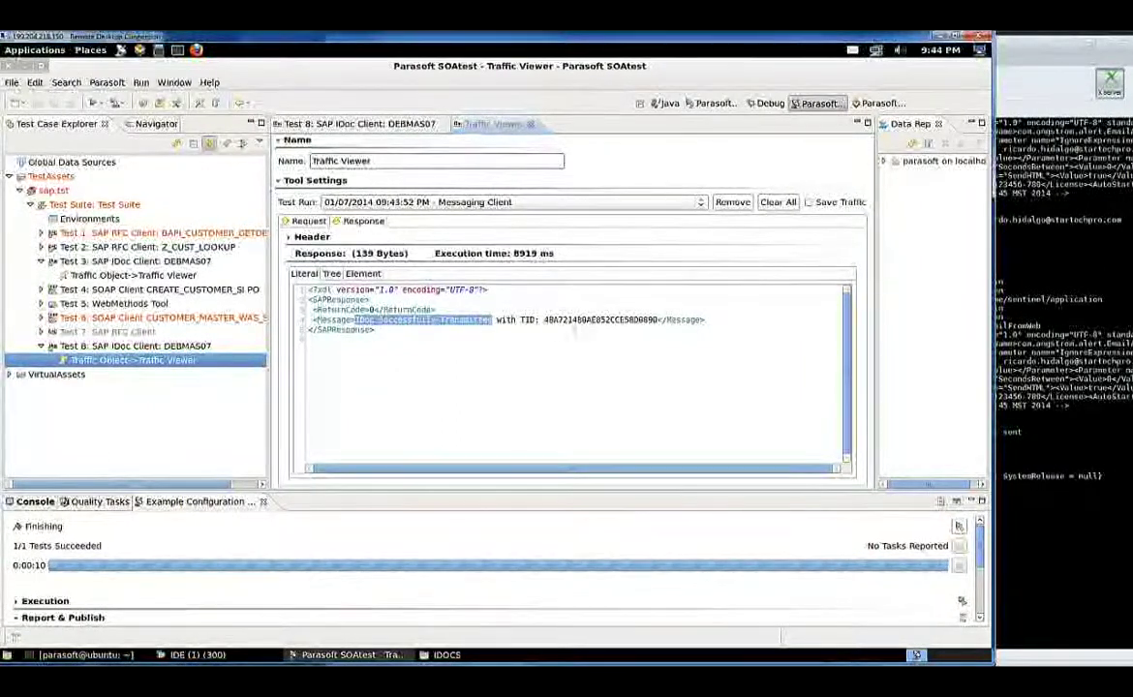
click(619, 325)
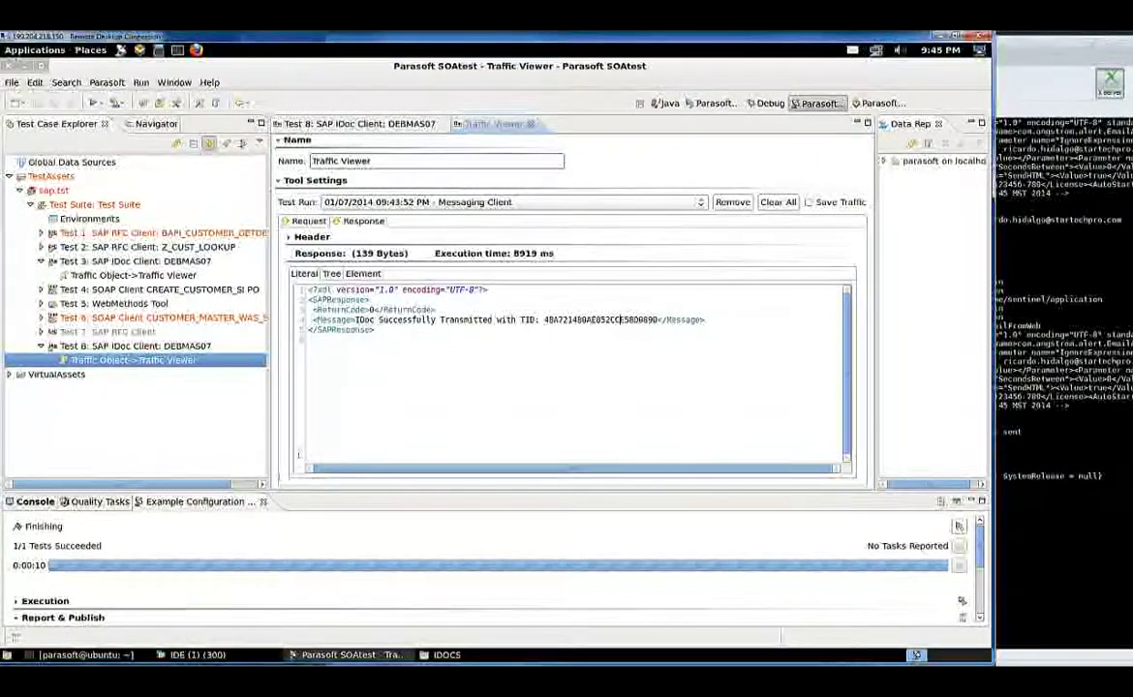
click(220, 656)
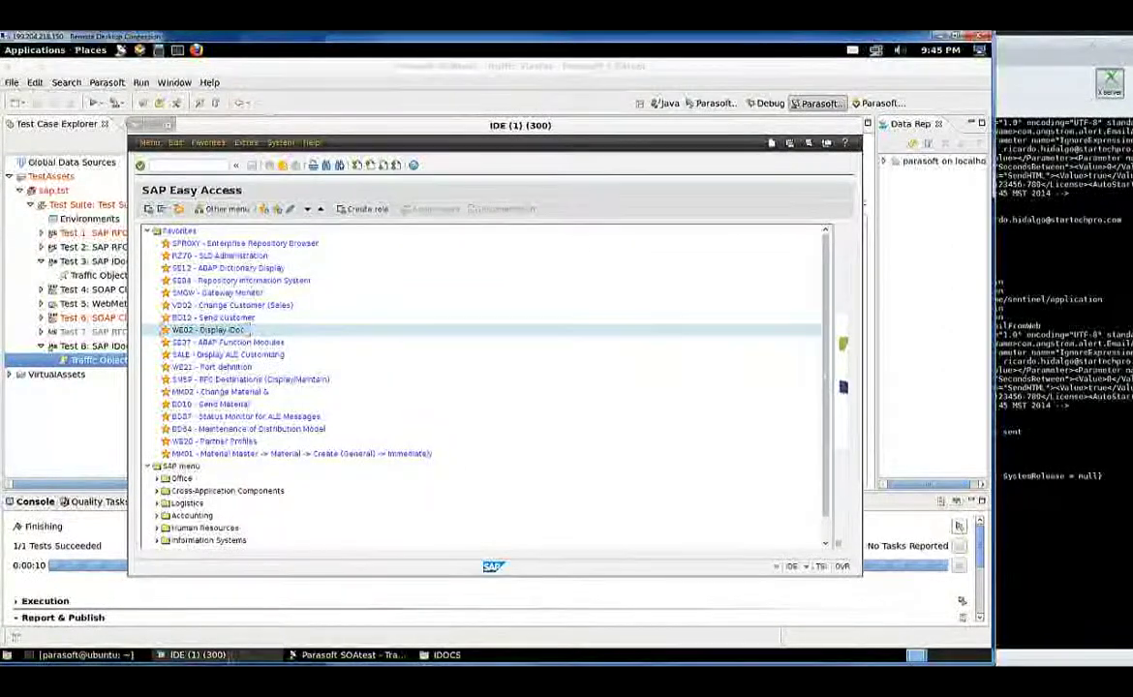
Clear the desktop by minimizing SOAtest and the IDOCS file browser, keeping SAP GUI in front
click(224, 658)
click(329, 655)
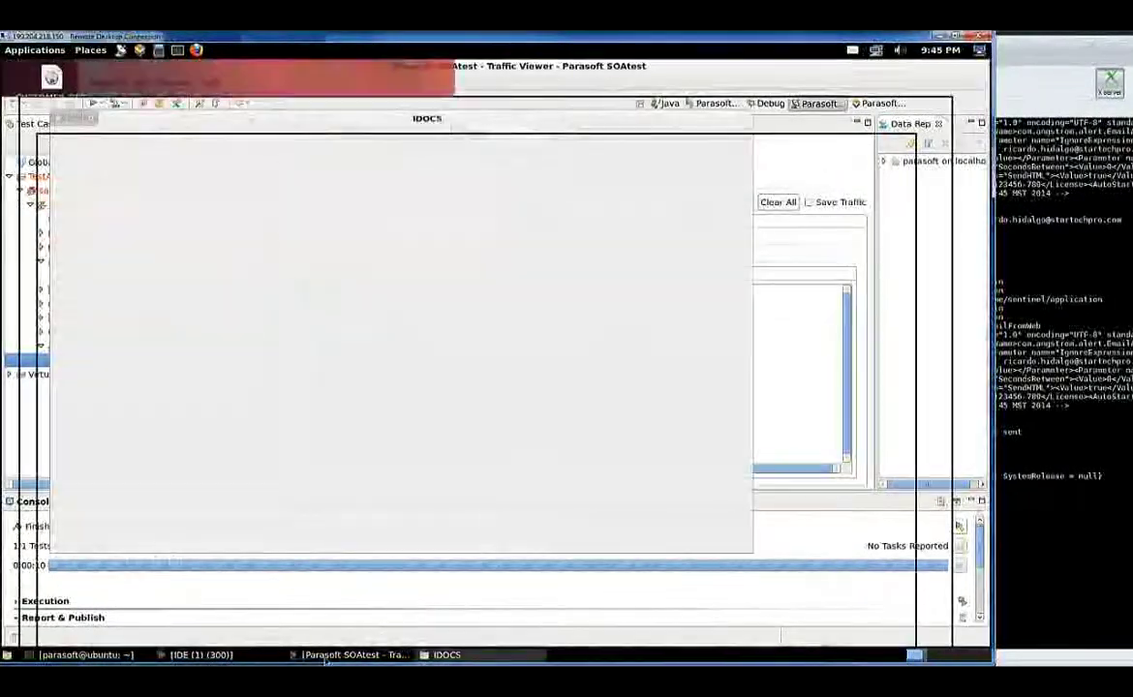
click(199, 654)
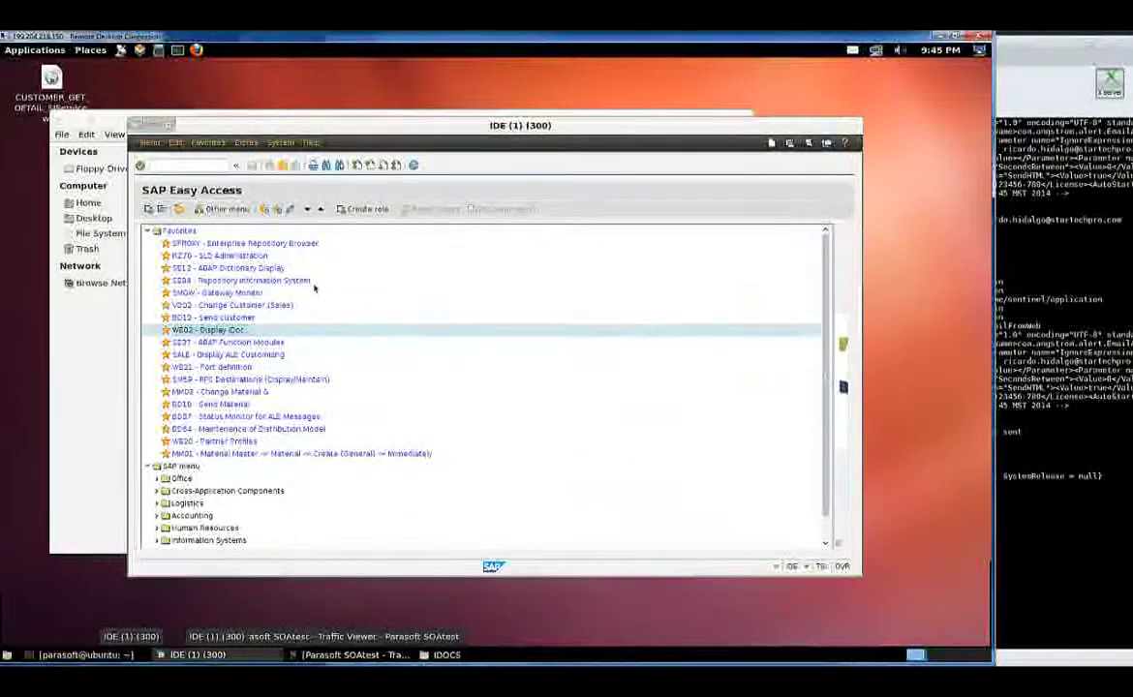
click(78, 122)
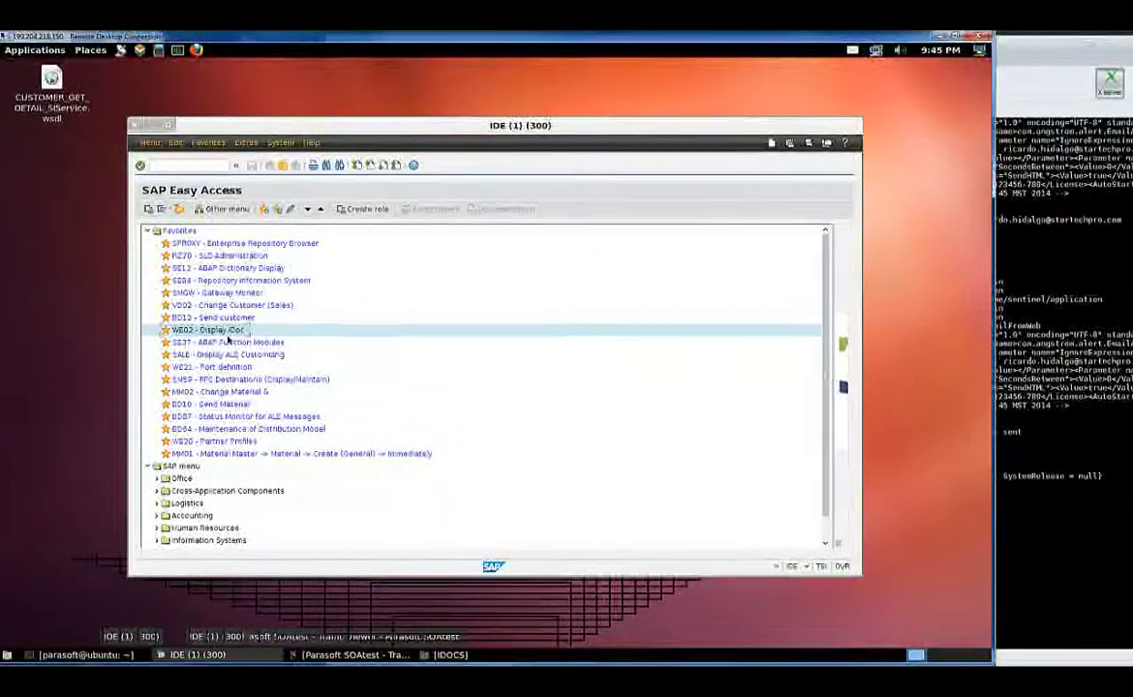
Run WE02 Display IDoc to list the inbound DEBMAS07 IDocs dated 01/08/2014
double_click(236, 331)
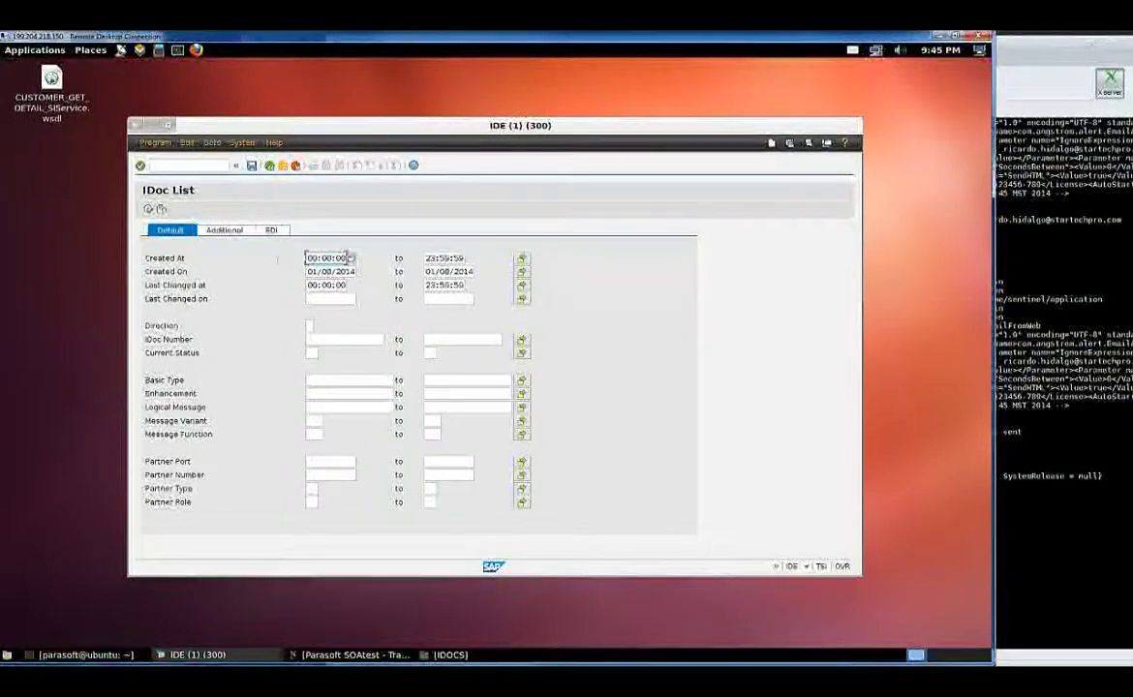
key(Tab)
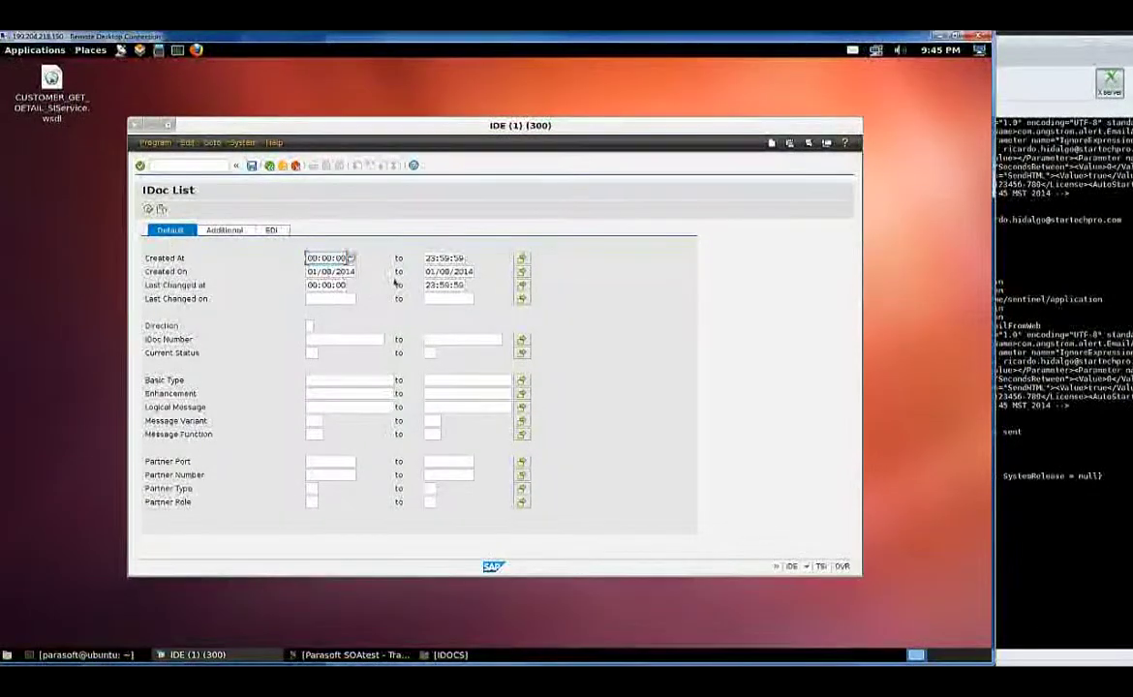
click(148, 209)
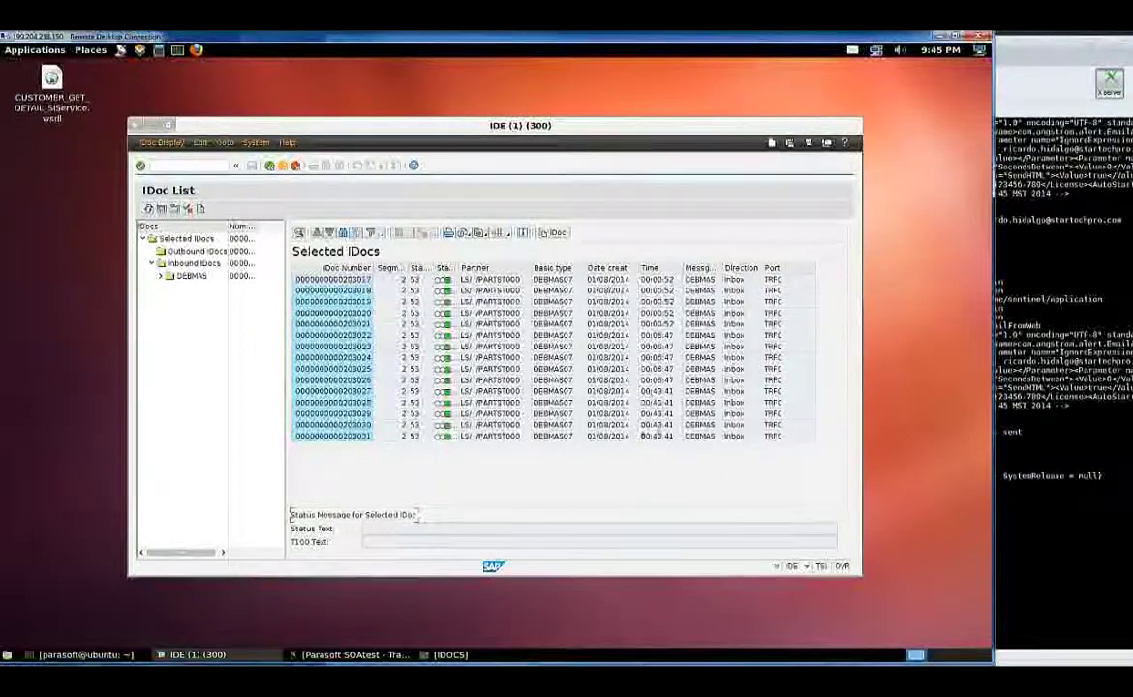
click(363, 392)
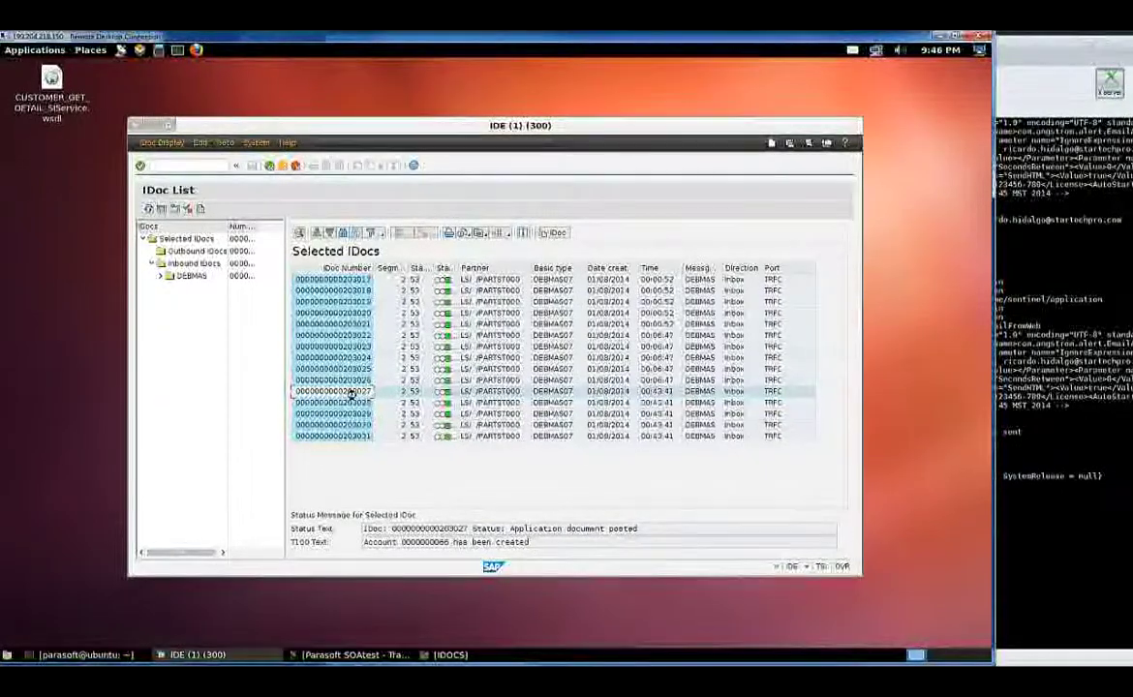
double_click(348, 392)
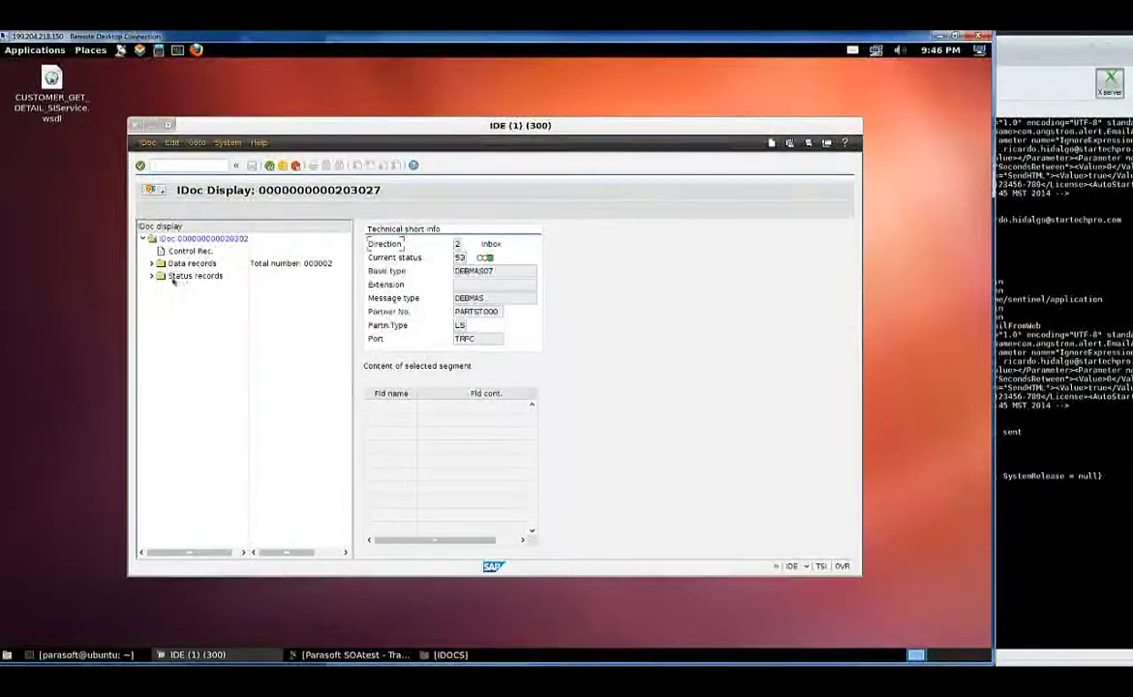
click(153, 263)
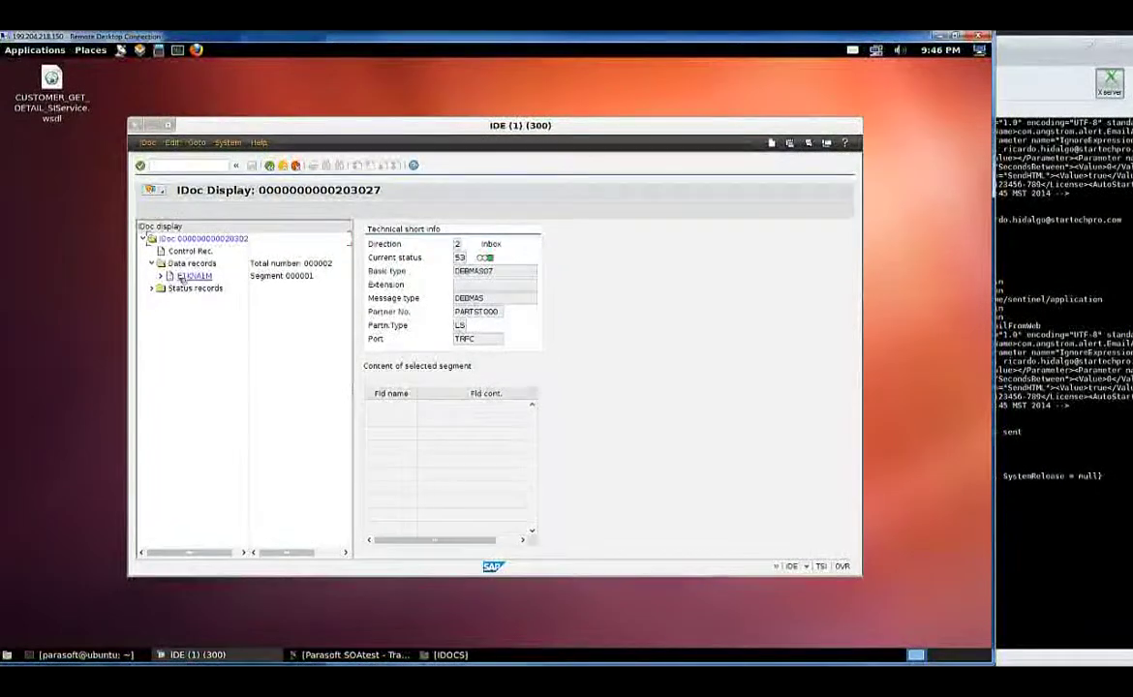
click(195, 277)
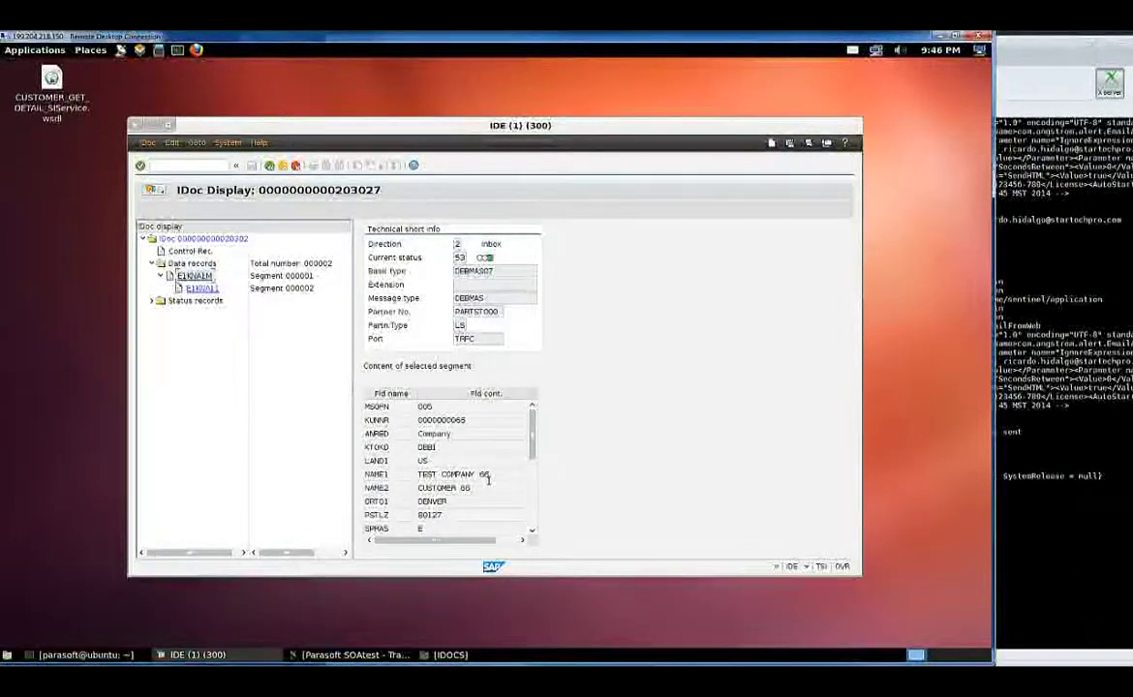
drag(531, 452, 532, 494)
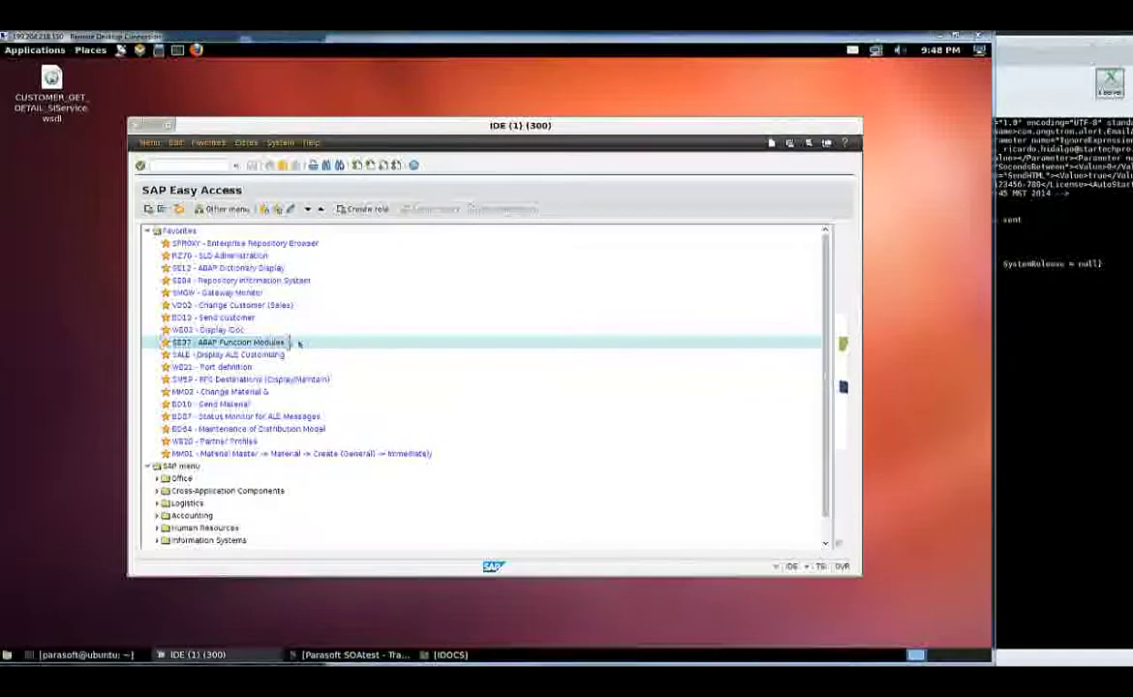
Test function module Z_CUST_LOOKUP in SE37 with CUSTOMERNO 66, then bring MobaXterm forward
double_click(281, 342)
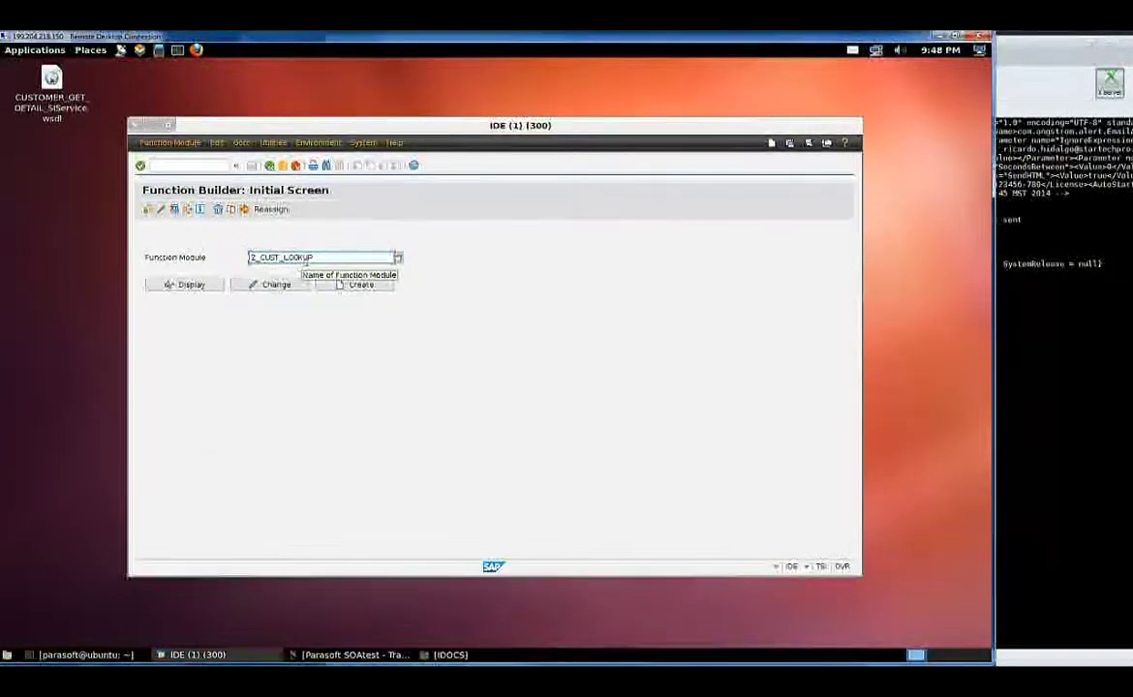
click(174, 210)
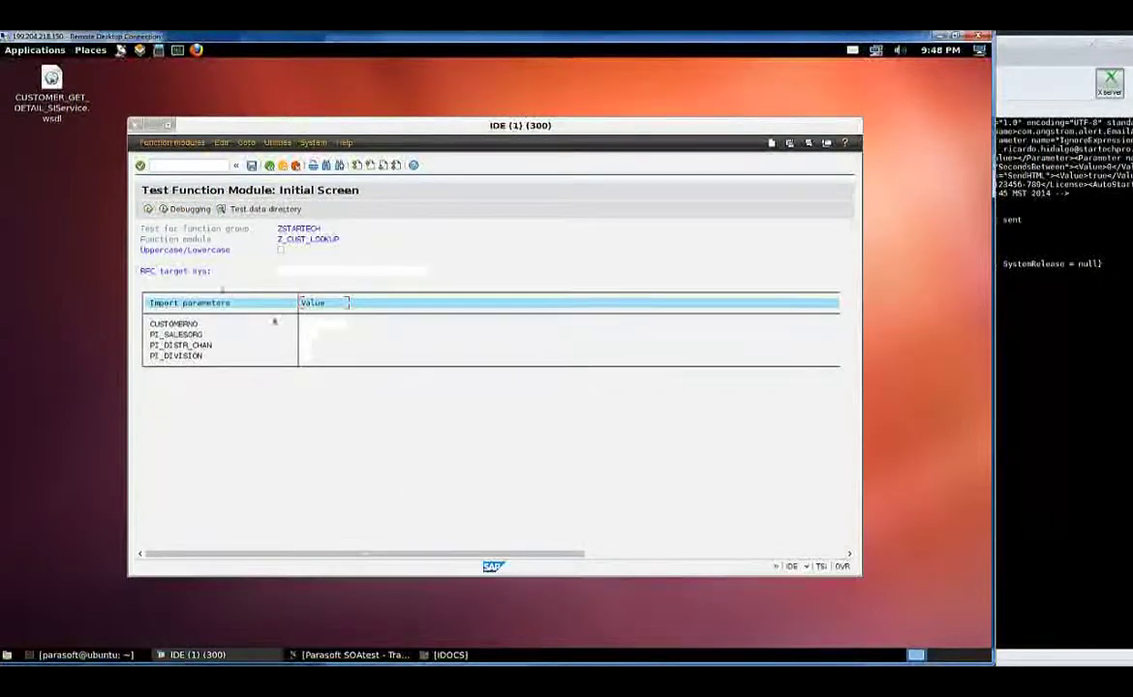
click(334, 327)
text(66)
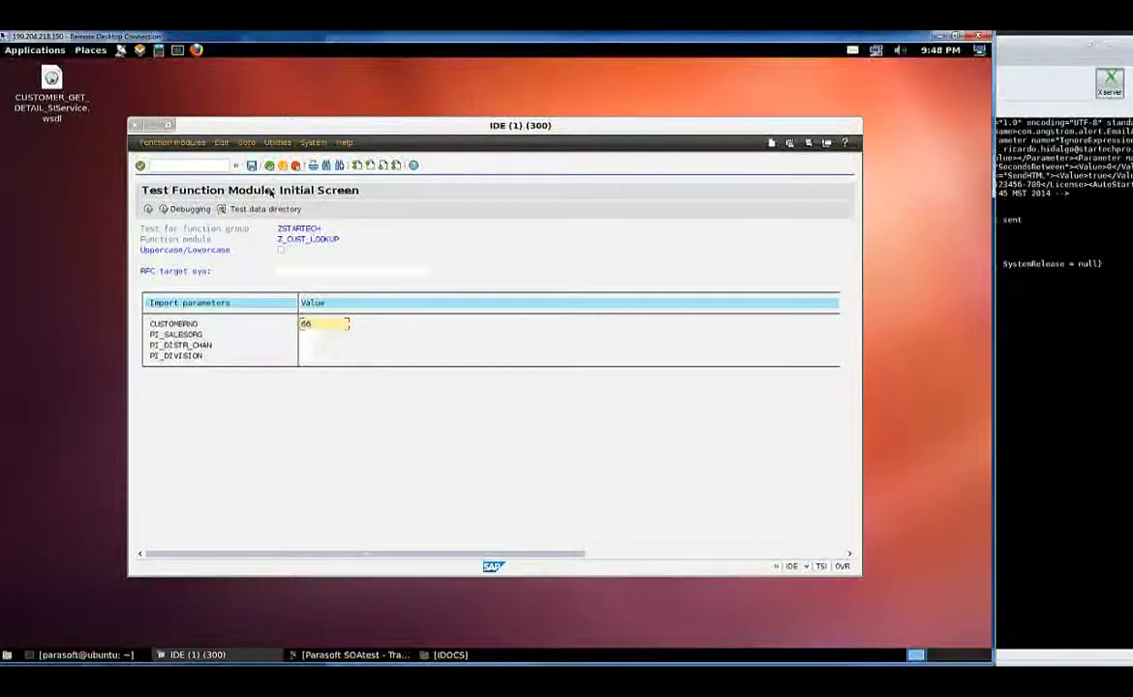
click(150, 210)
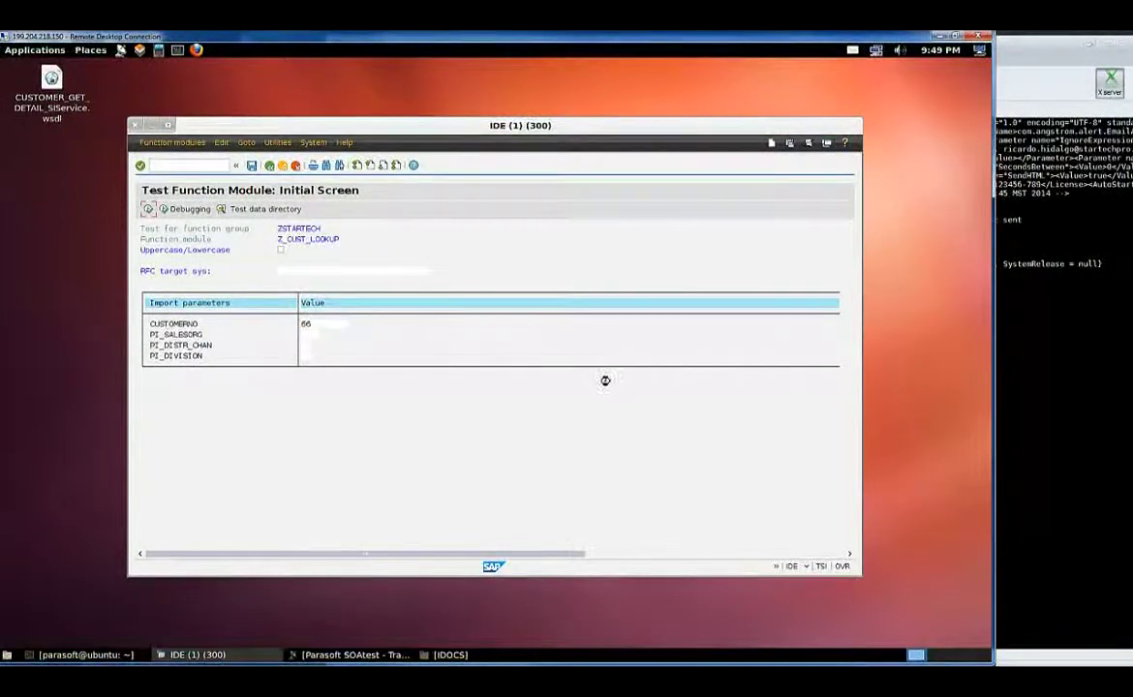
click(1050, 280)
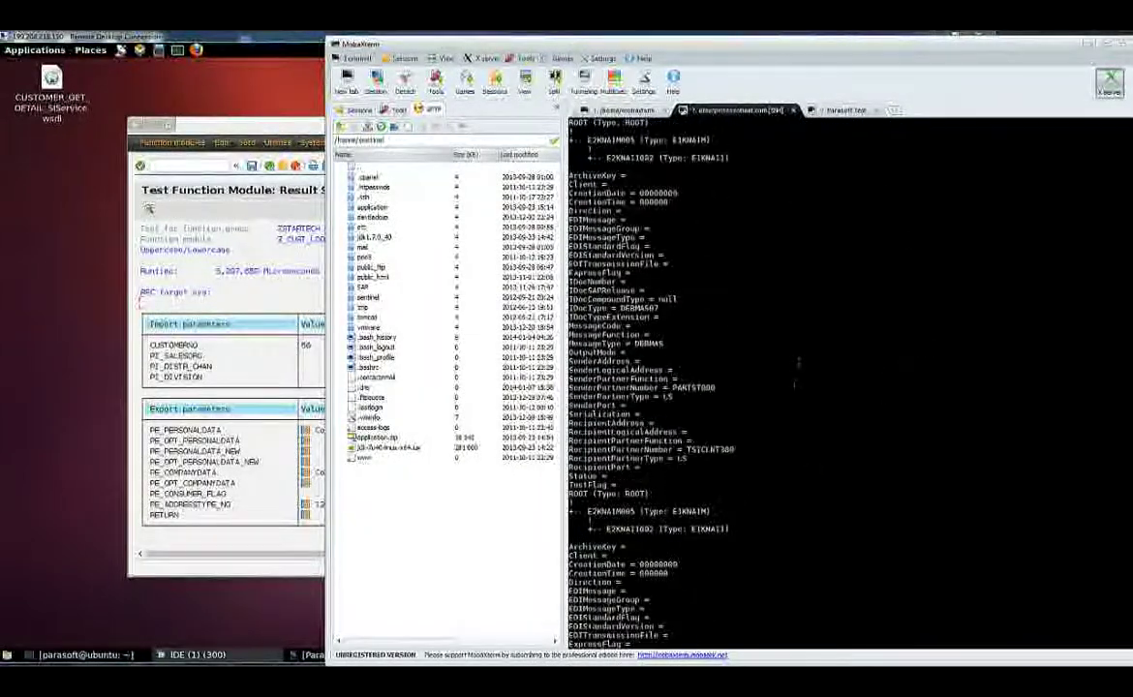
Move MobaXterm aside to review the SAP Z_CUST_LOOKUP results, then return to SOAtest's Traffic Viewer
drag(903, 44, 782, 45)
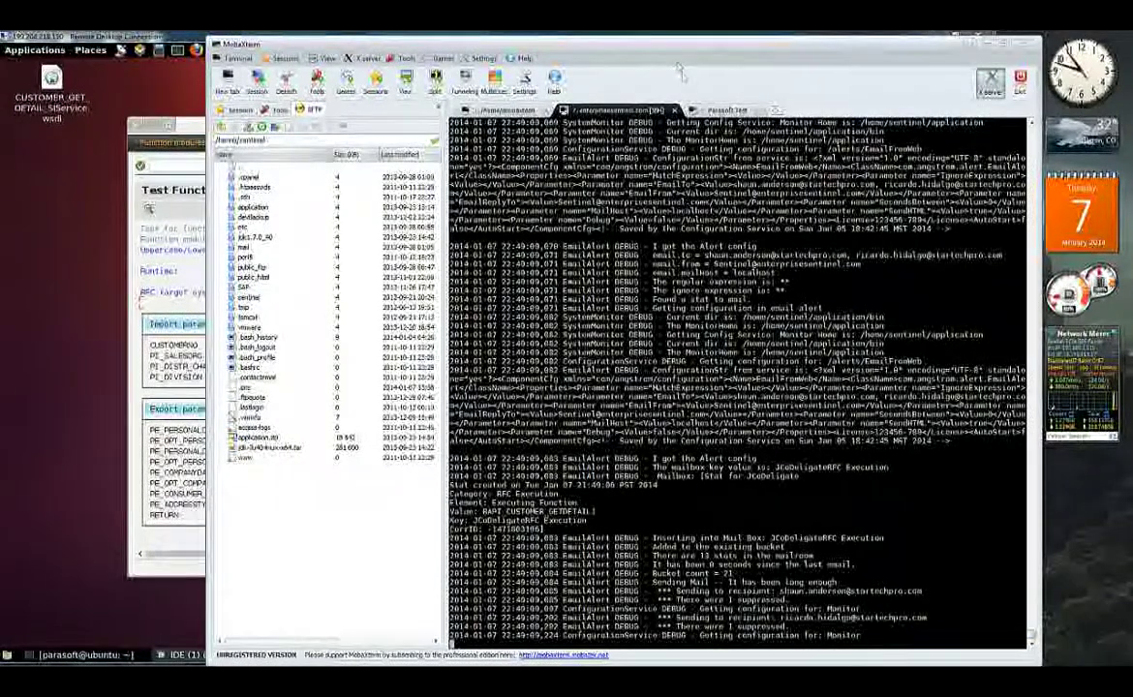
drag(666, 51, 838, 51)
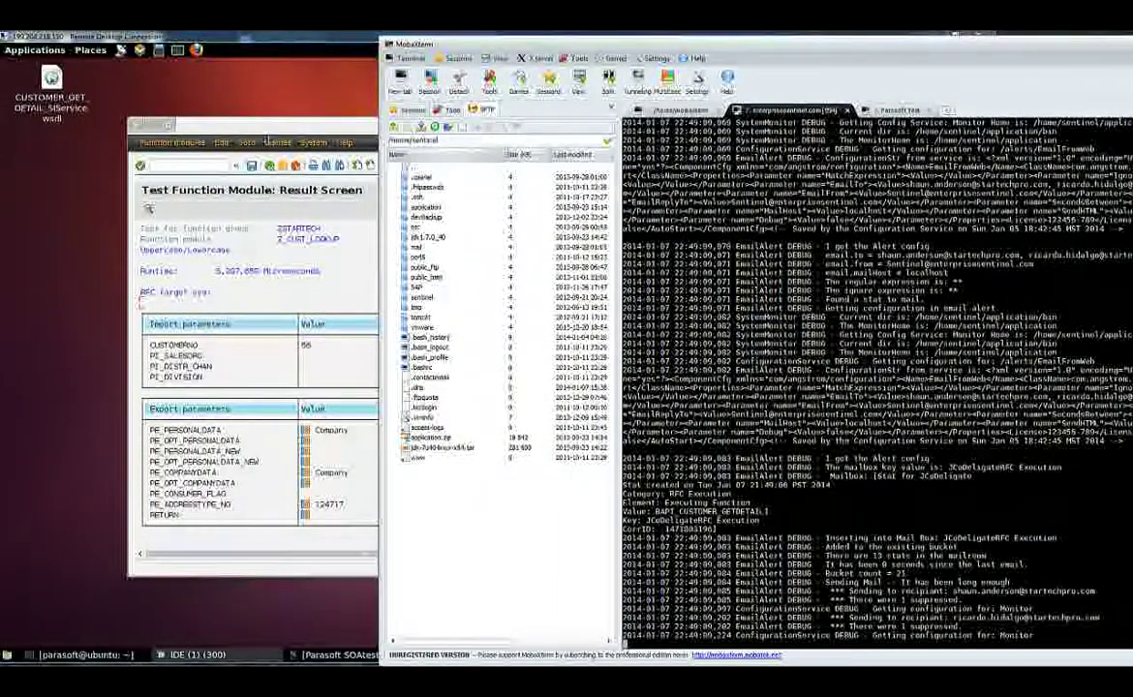
click(341, 443)
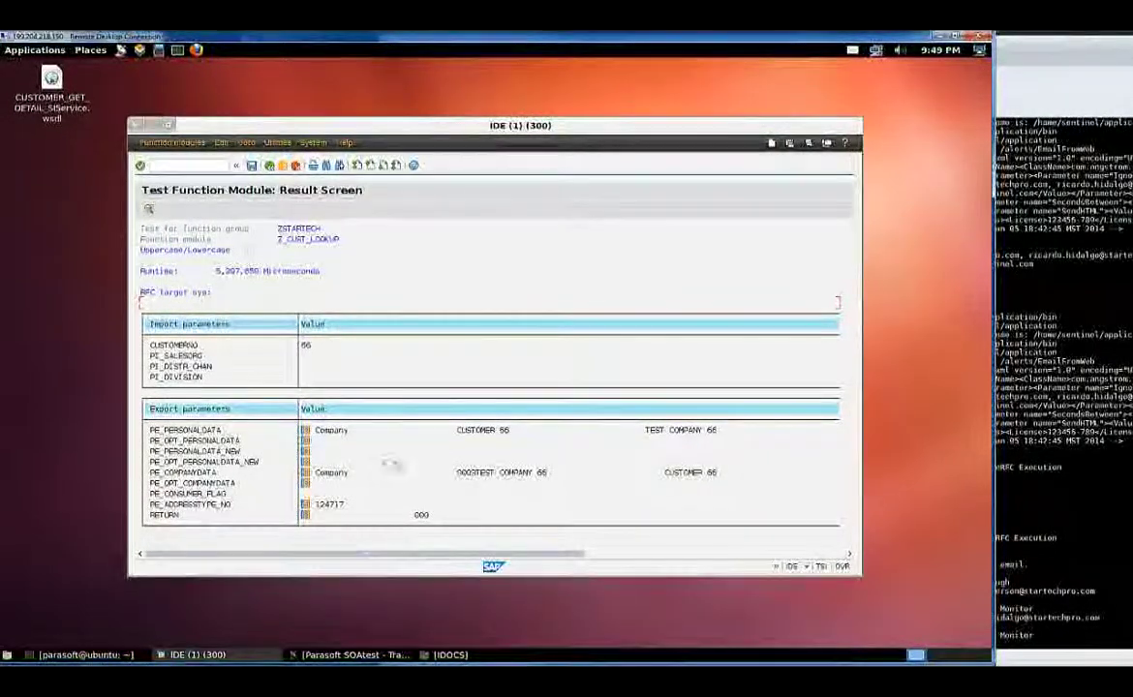
click(356, 656)
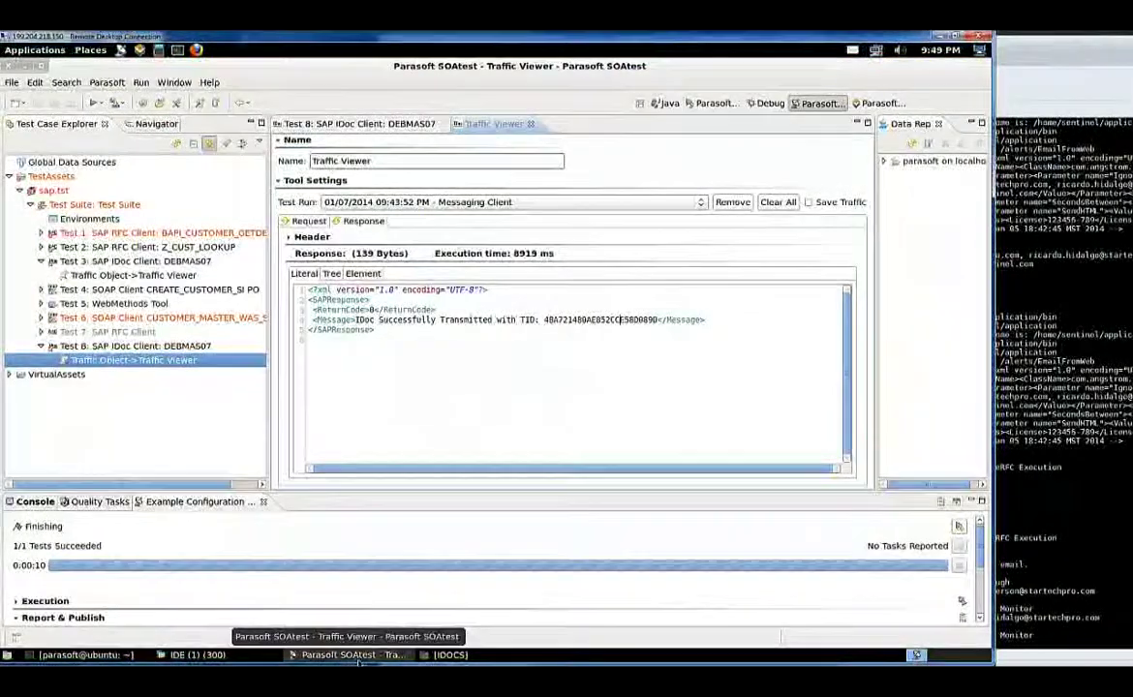